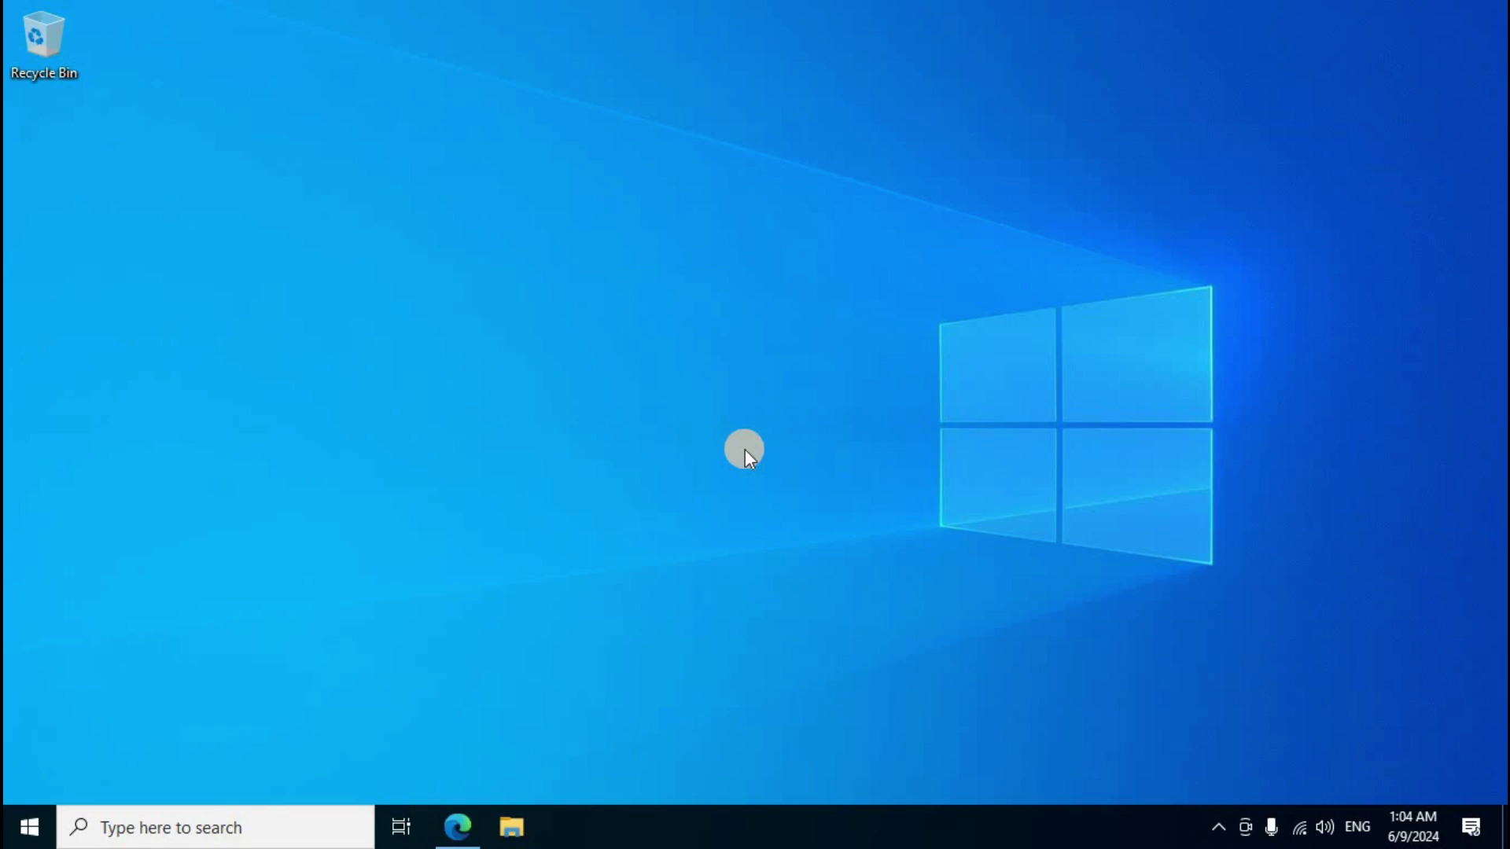
Create a new folder on the desktop named "office 2024".
right_click(184, 201)
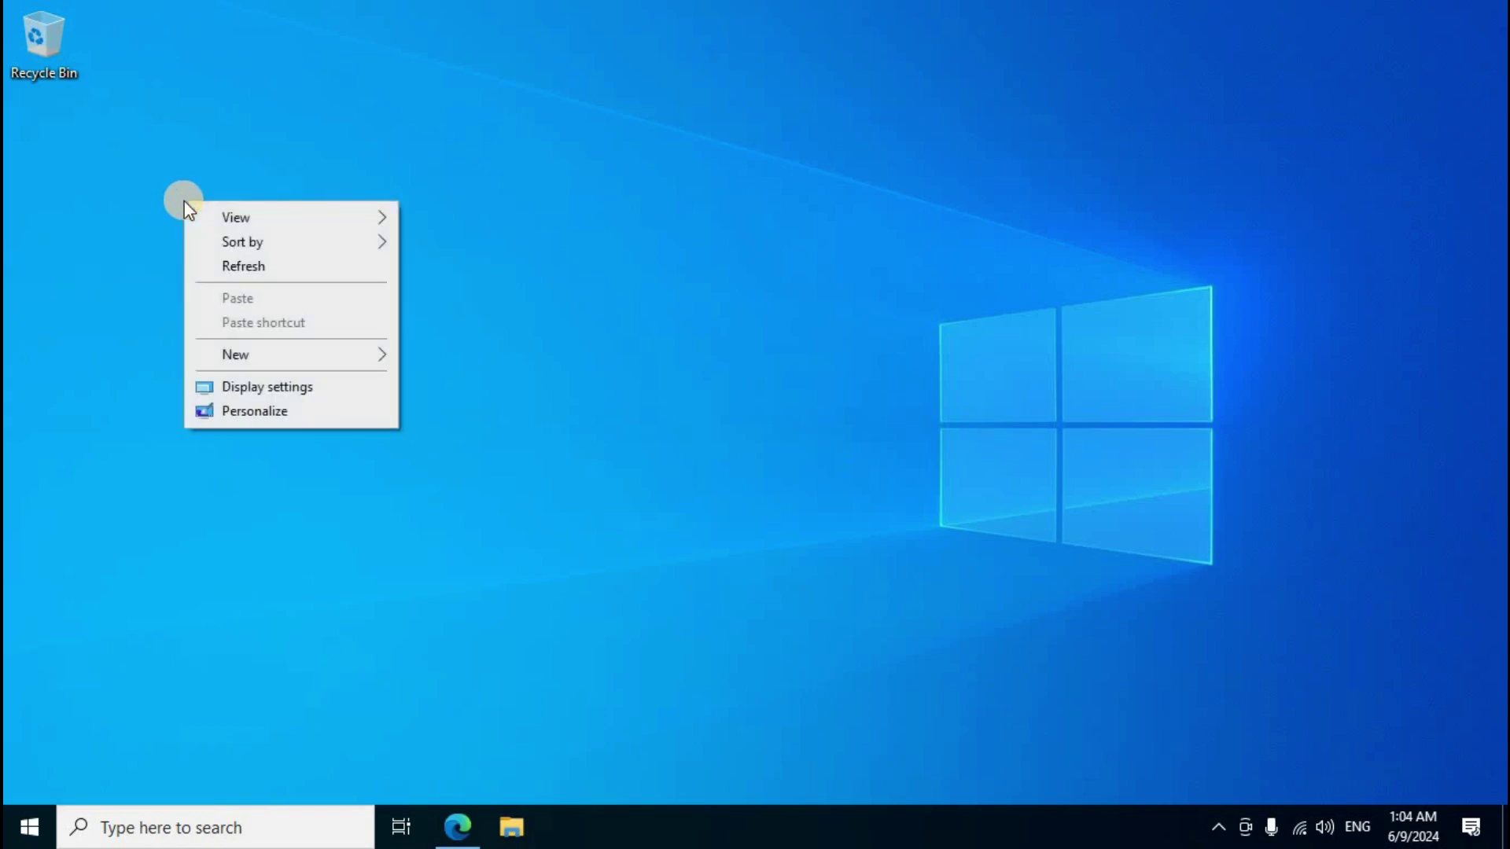
mouse_move(225, 357)
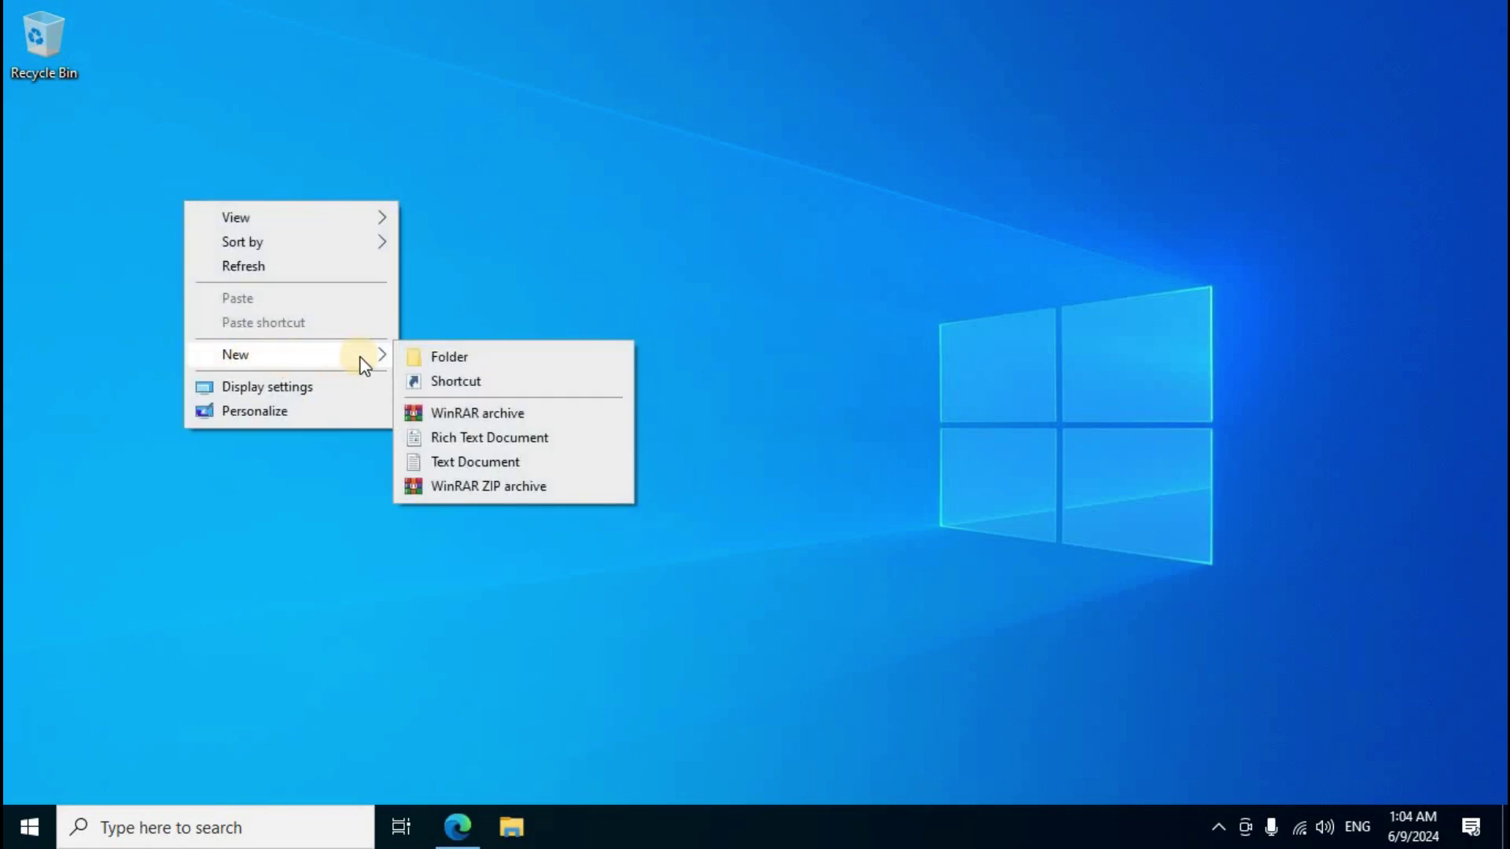
left_click(450, 357)
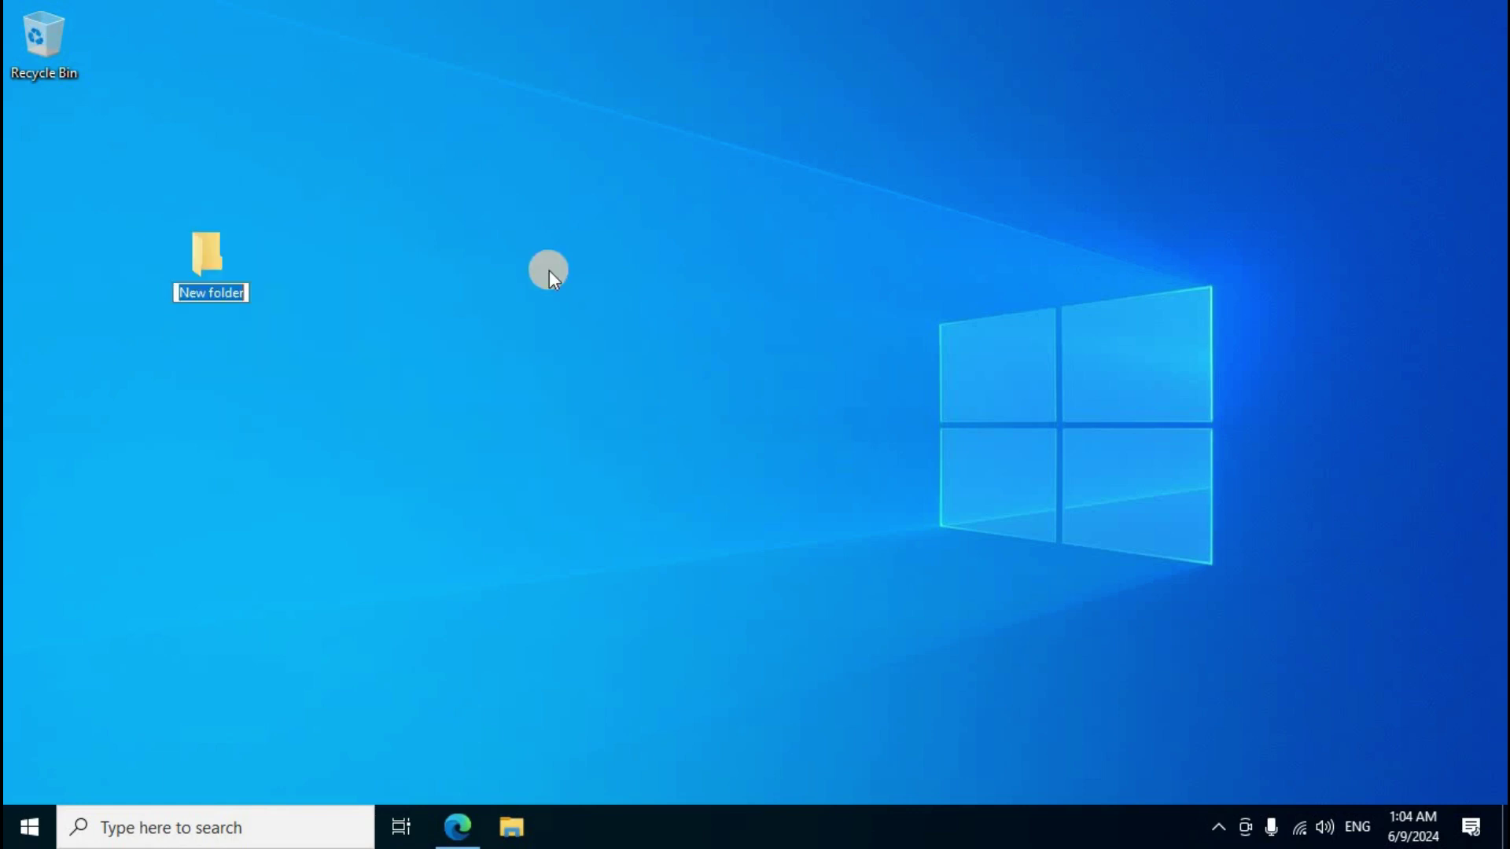
key("BackSpace")
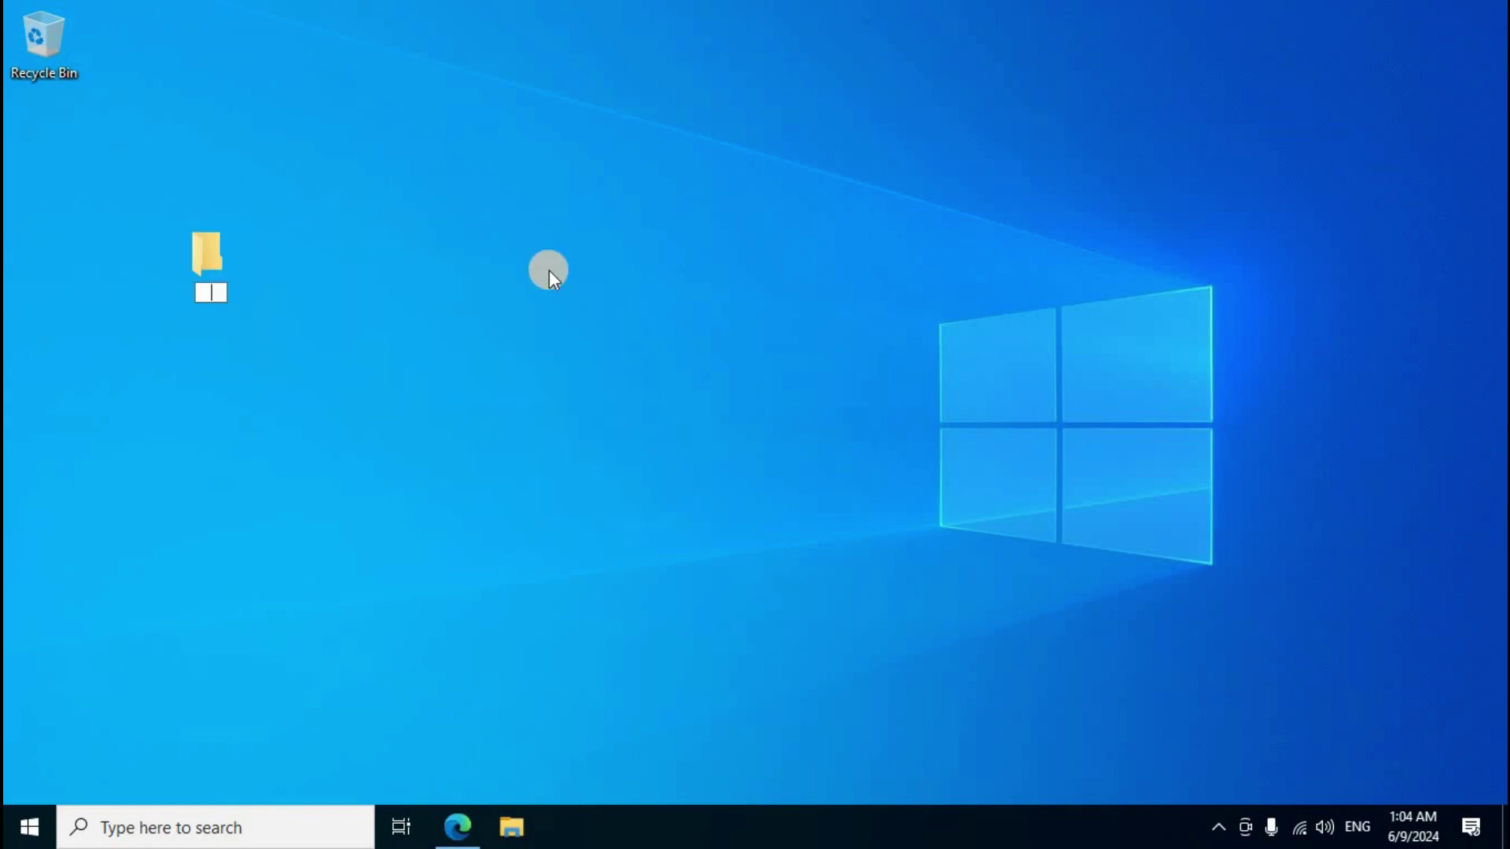
type("office 2024")
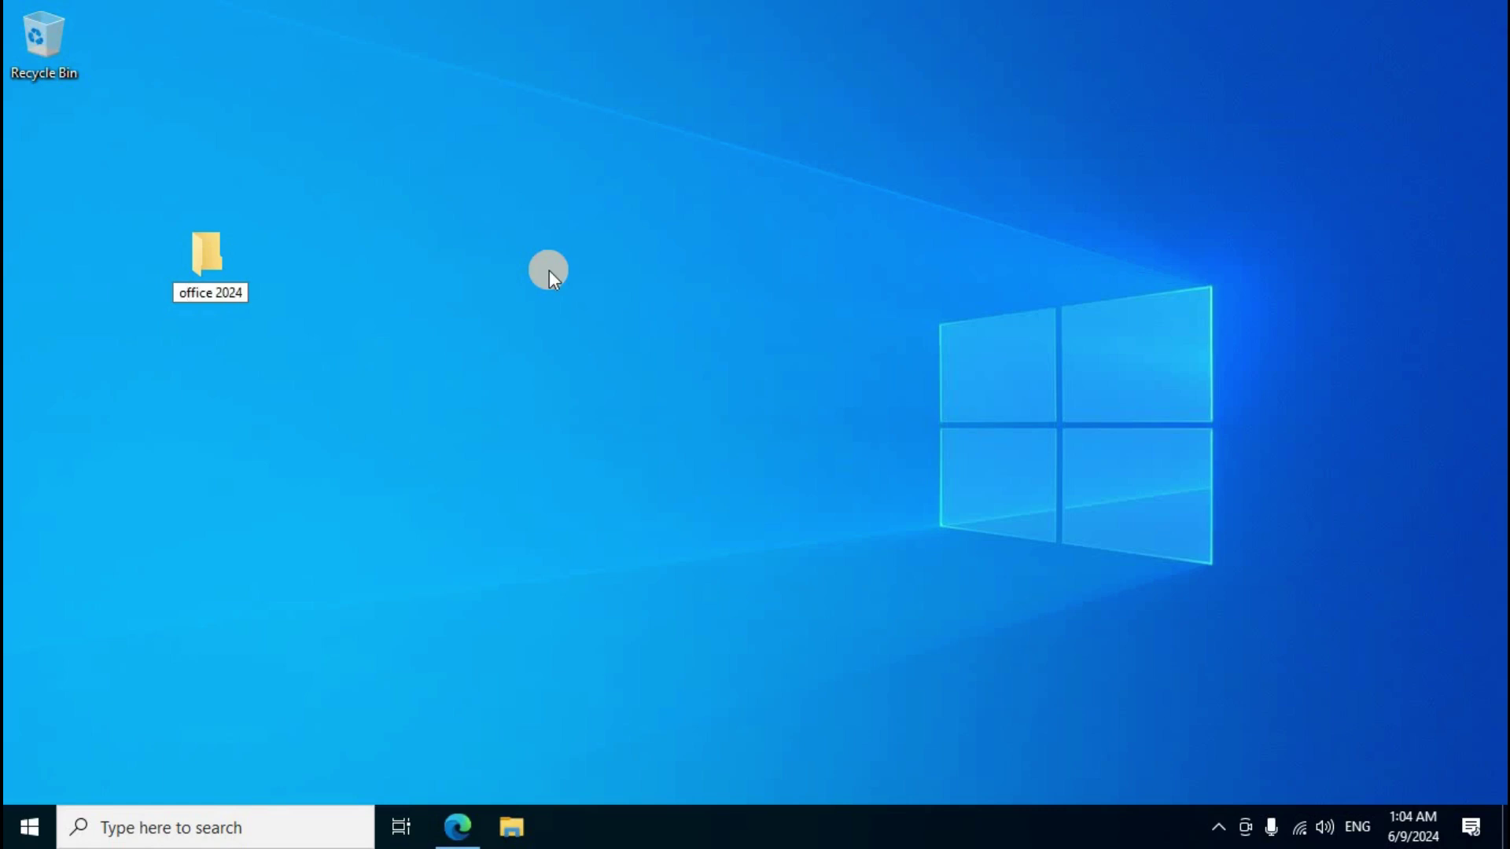
key("Return")
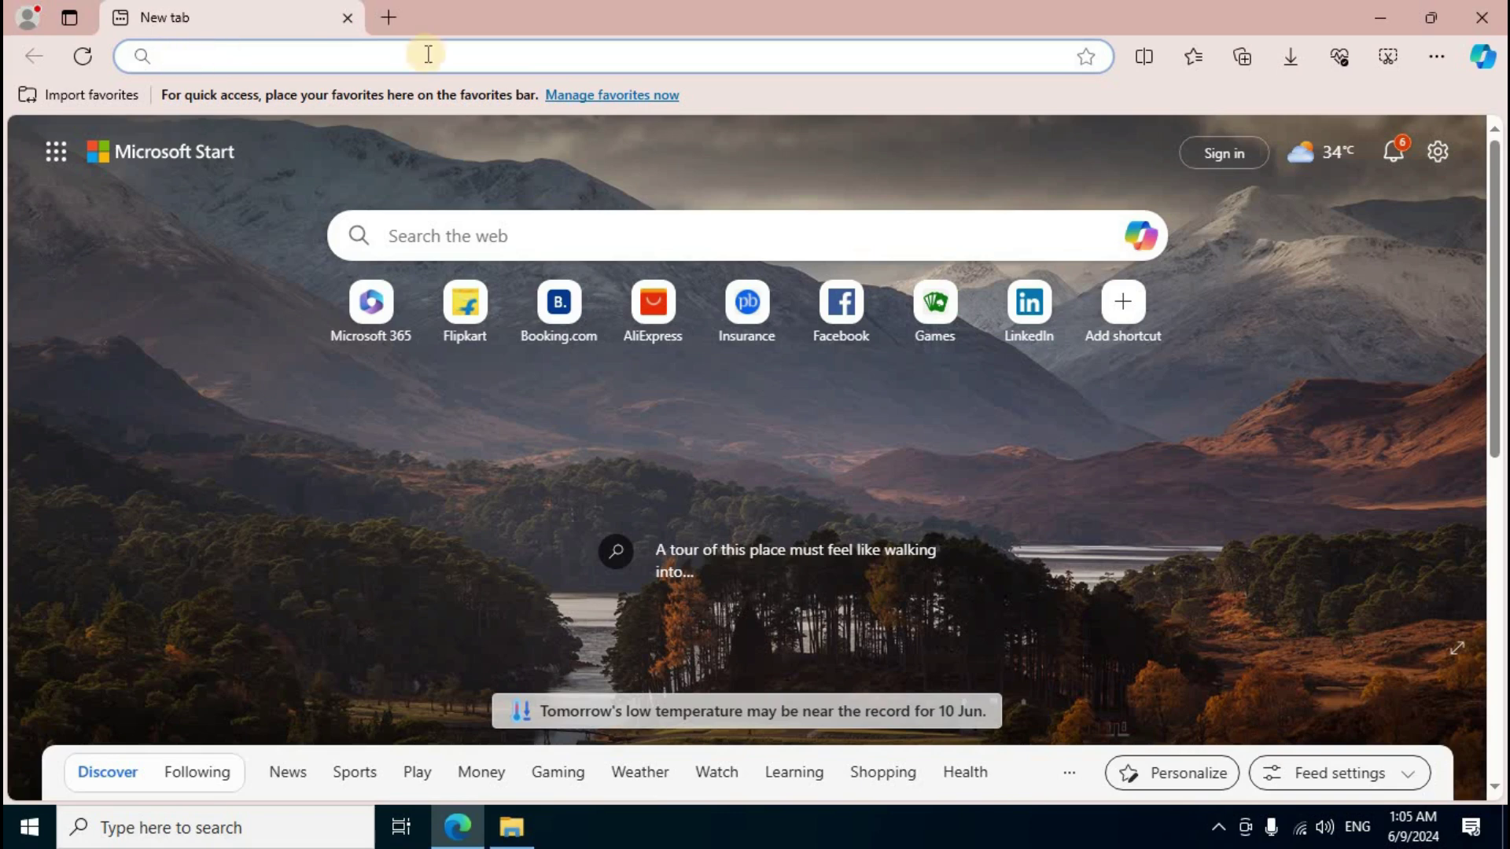
type("https://learn.microsoft.com/en-us/deployoffice/preview-ltsc2024/install-ltsc-preview#activate-office-ltsc-preview")
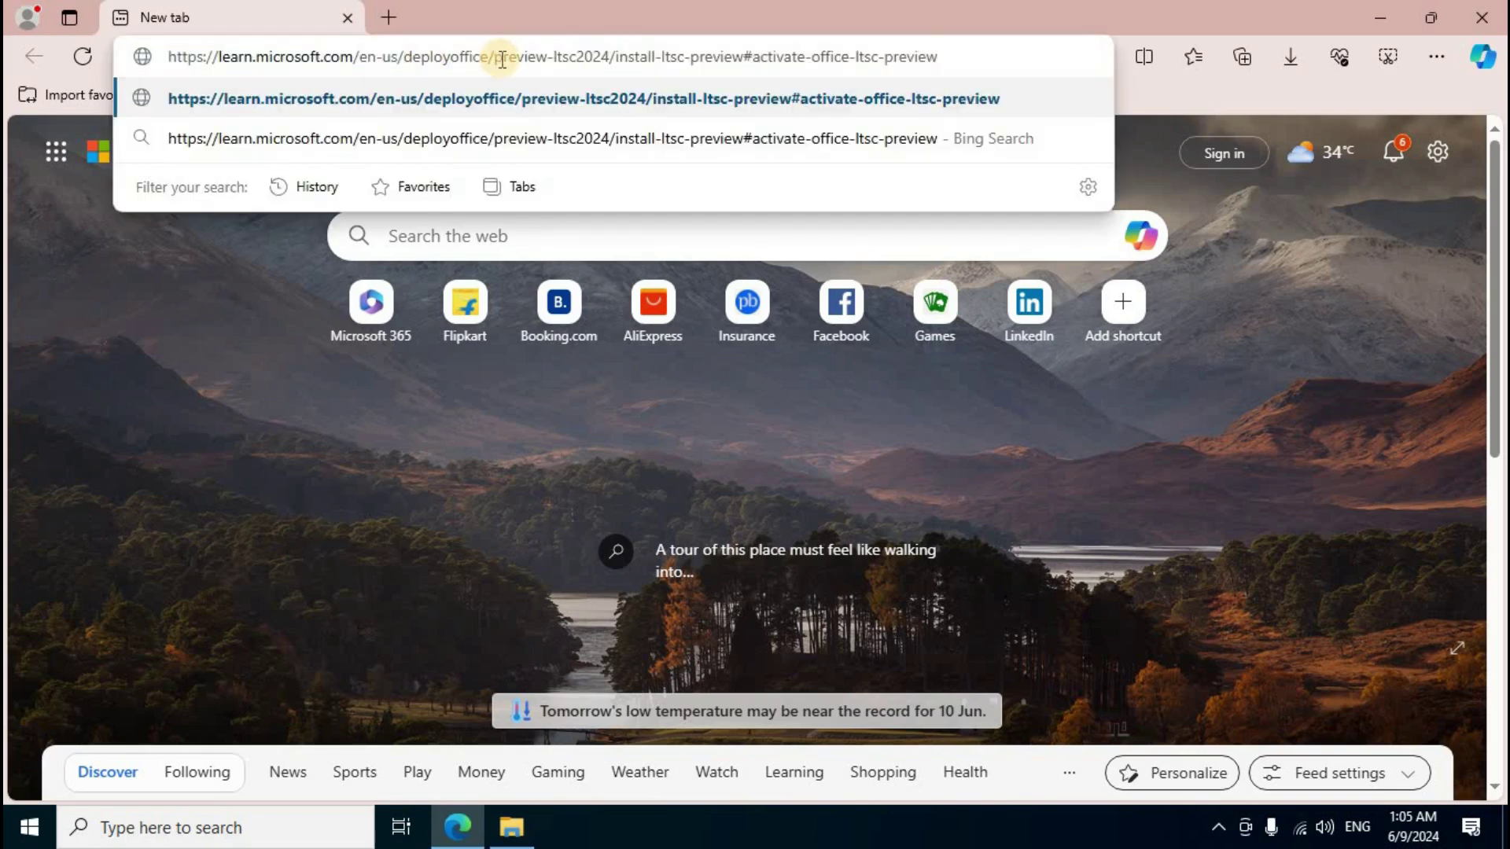
key("Return")
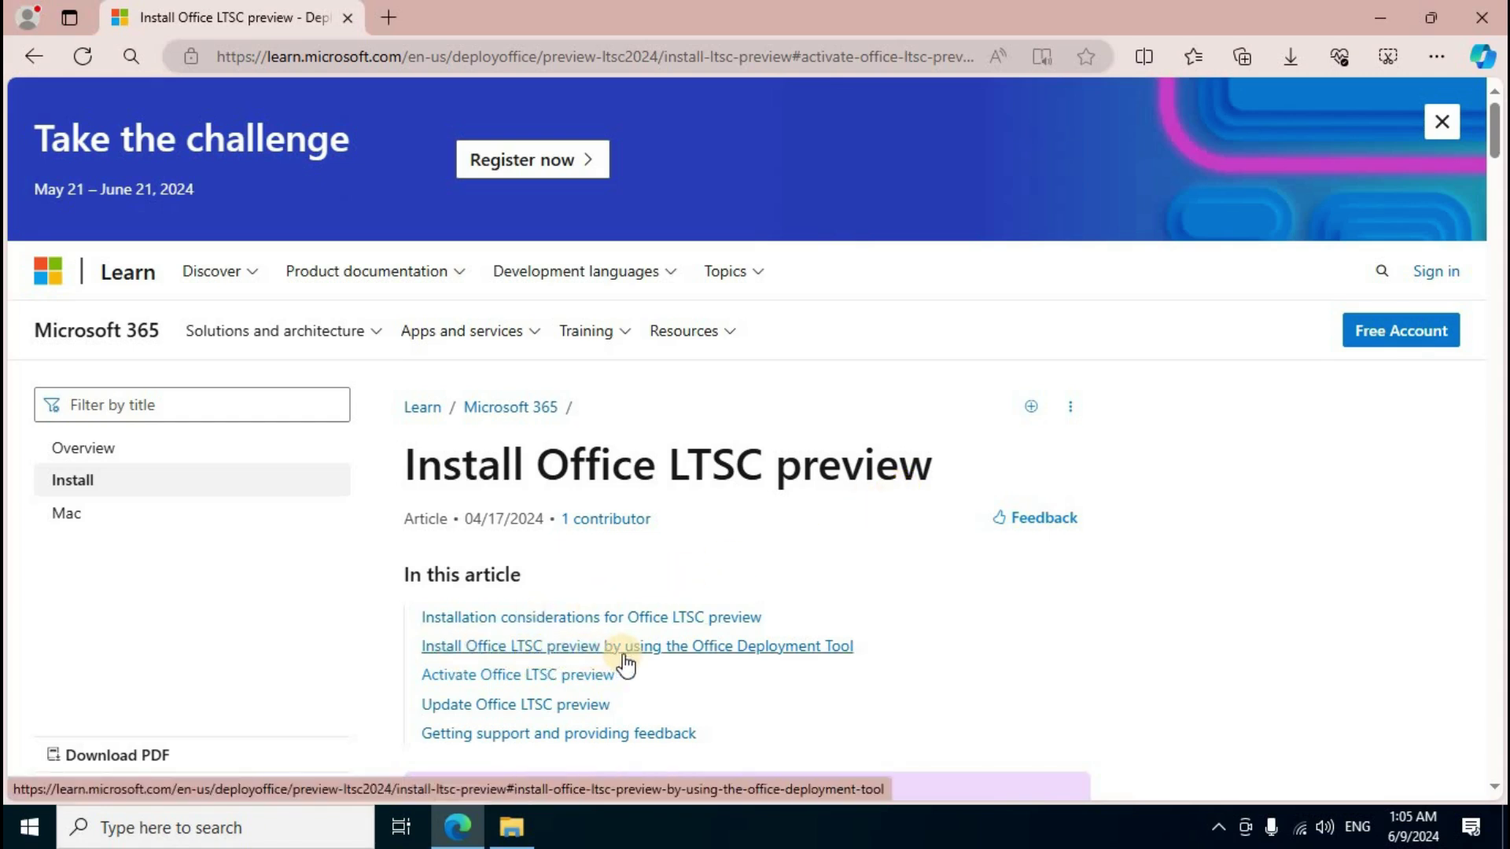
left_click(788, 657)
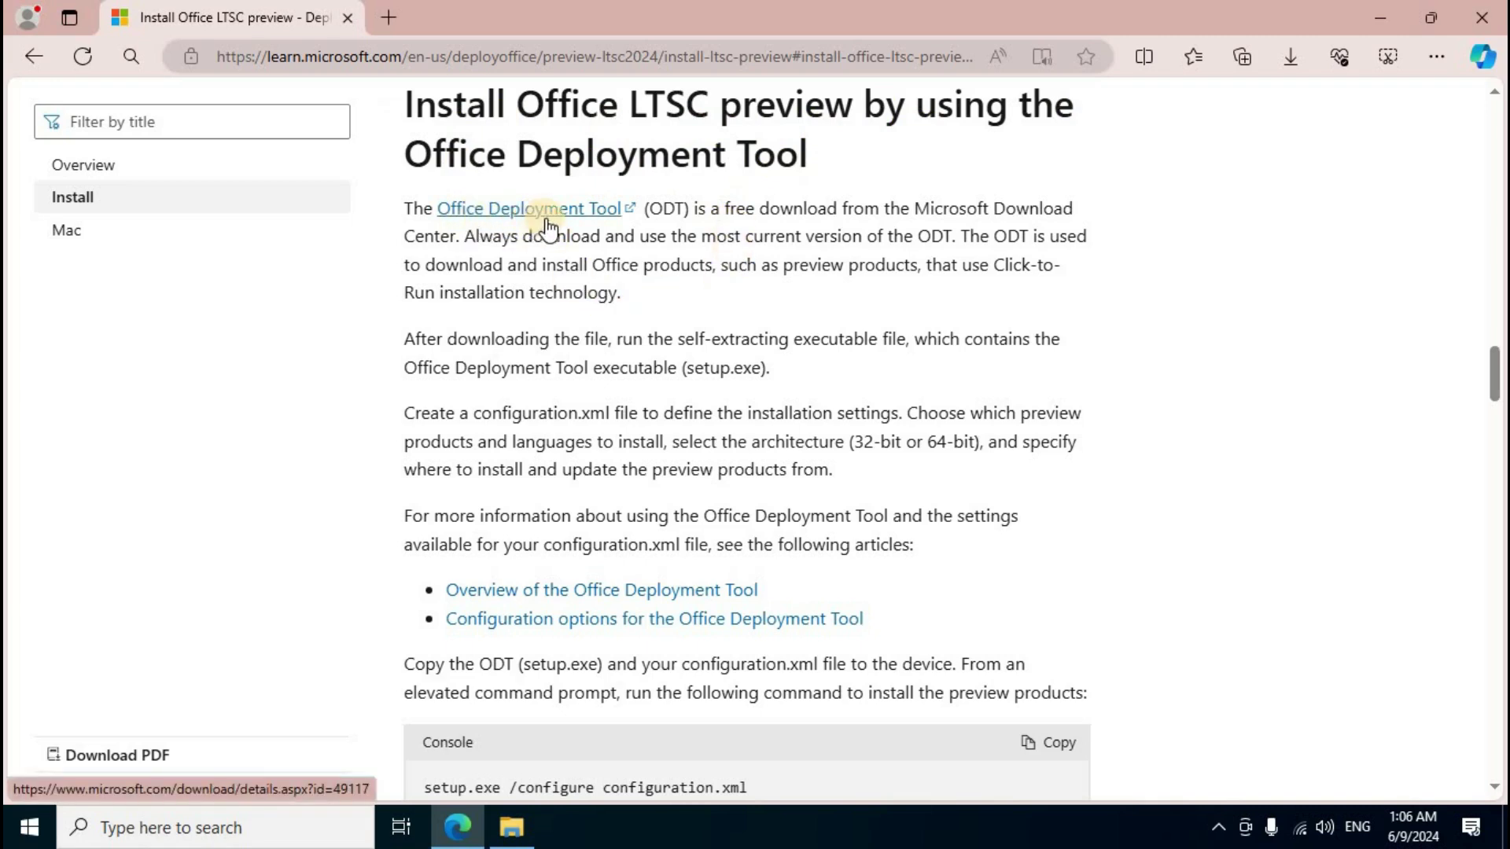
Open the Office Deployment Tool link in a new tab and download the English version of the tool.
right_click(592, 214)
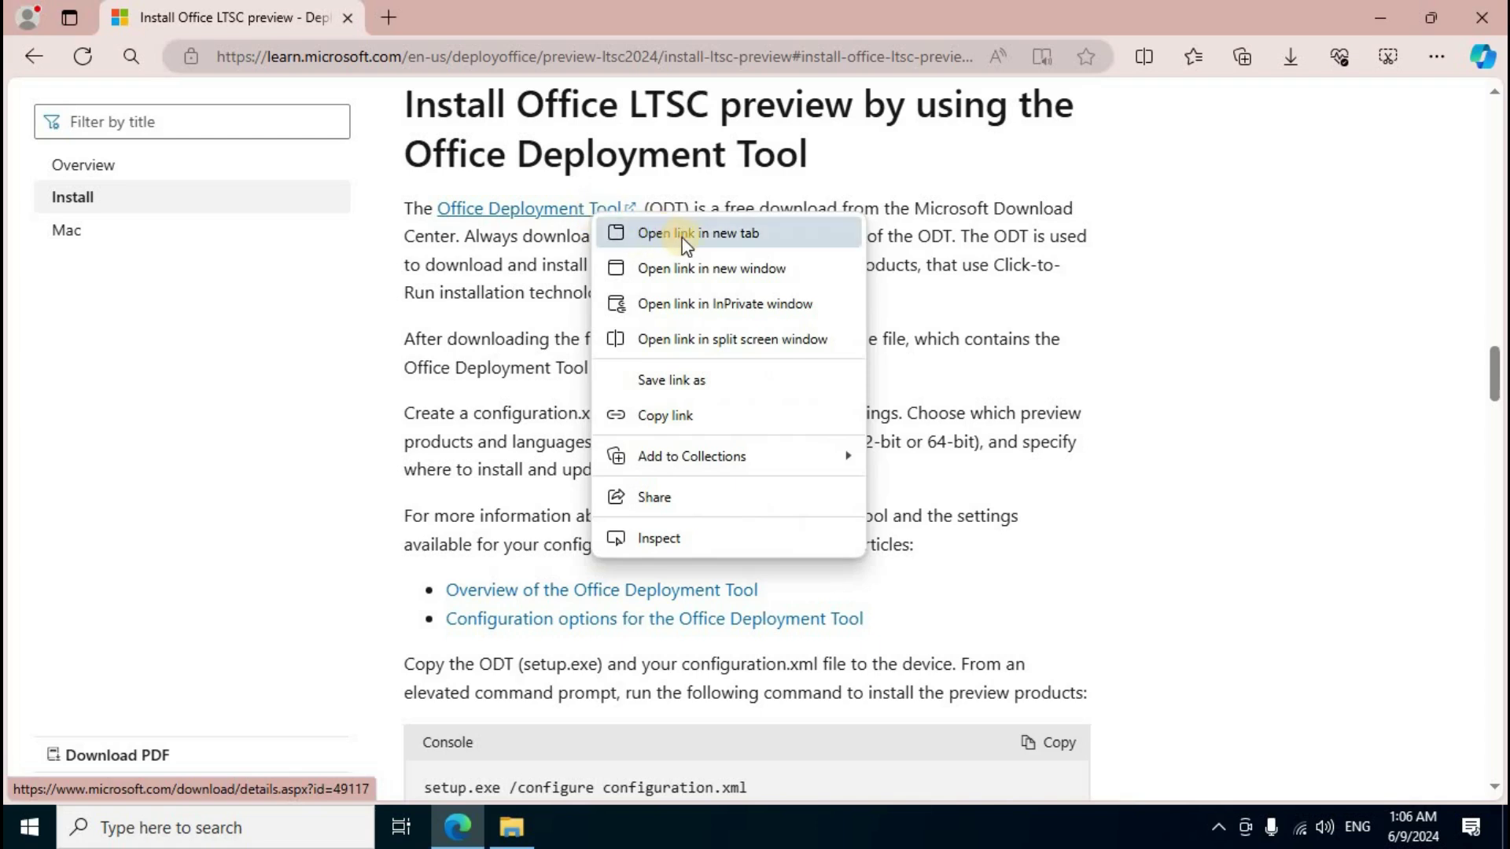
left_click(753, 238)
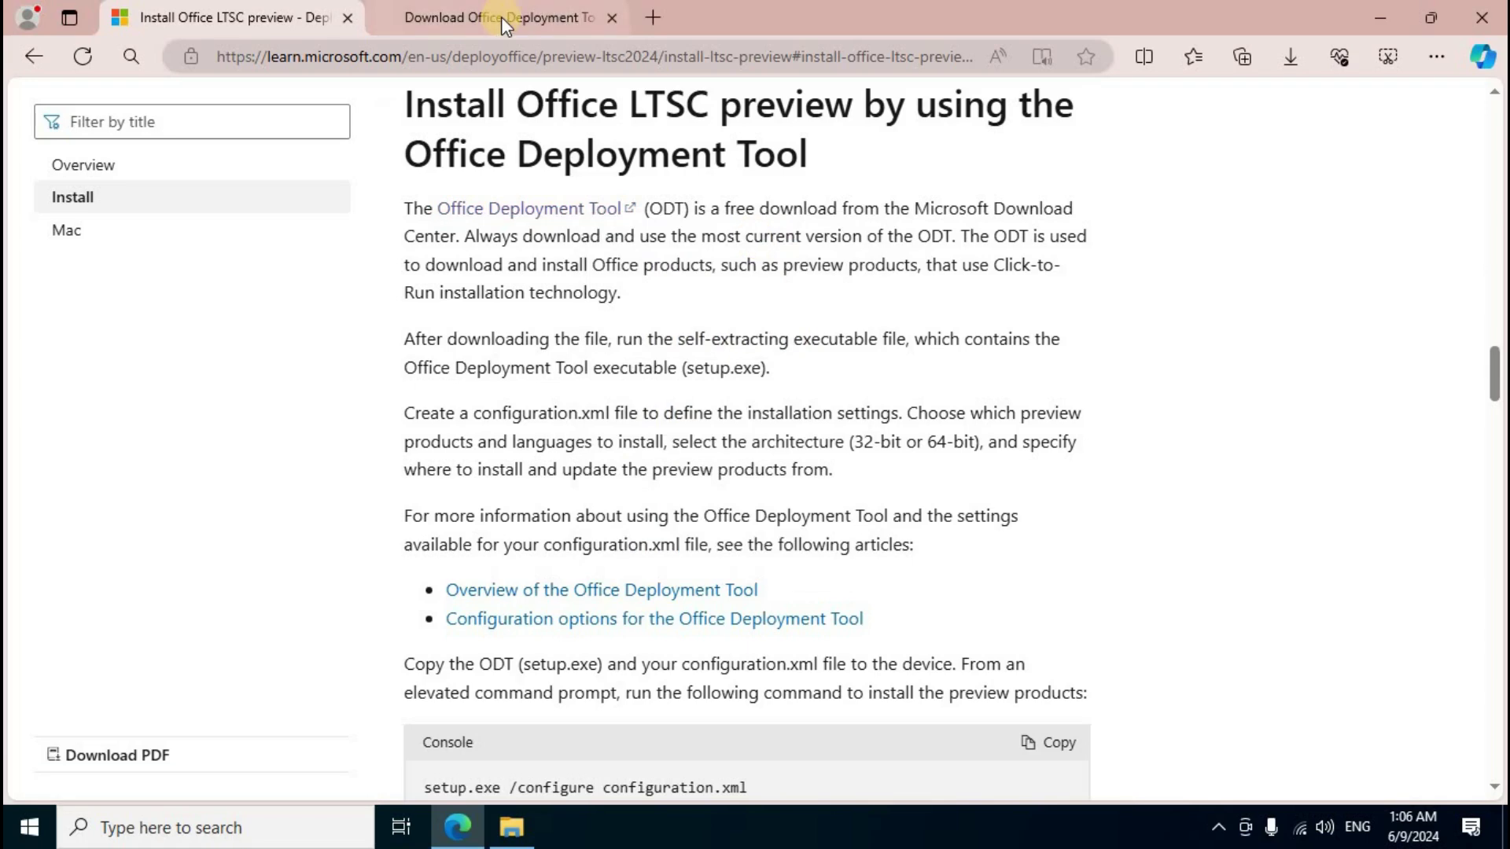
left_click(501, 16)
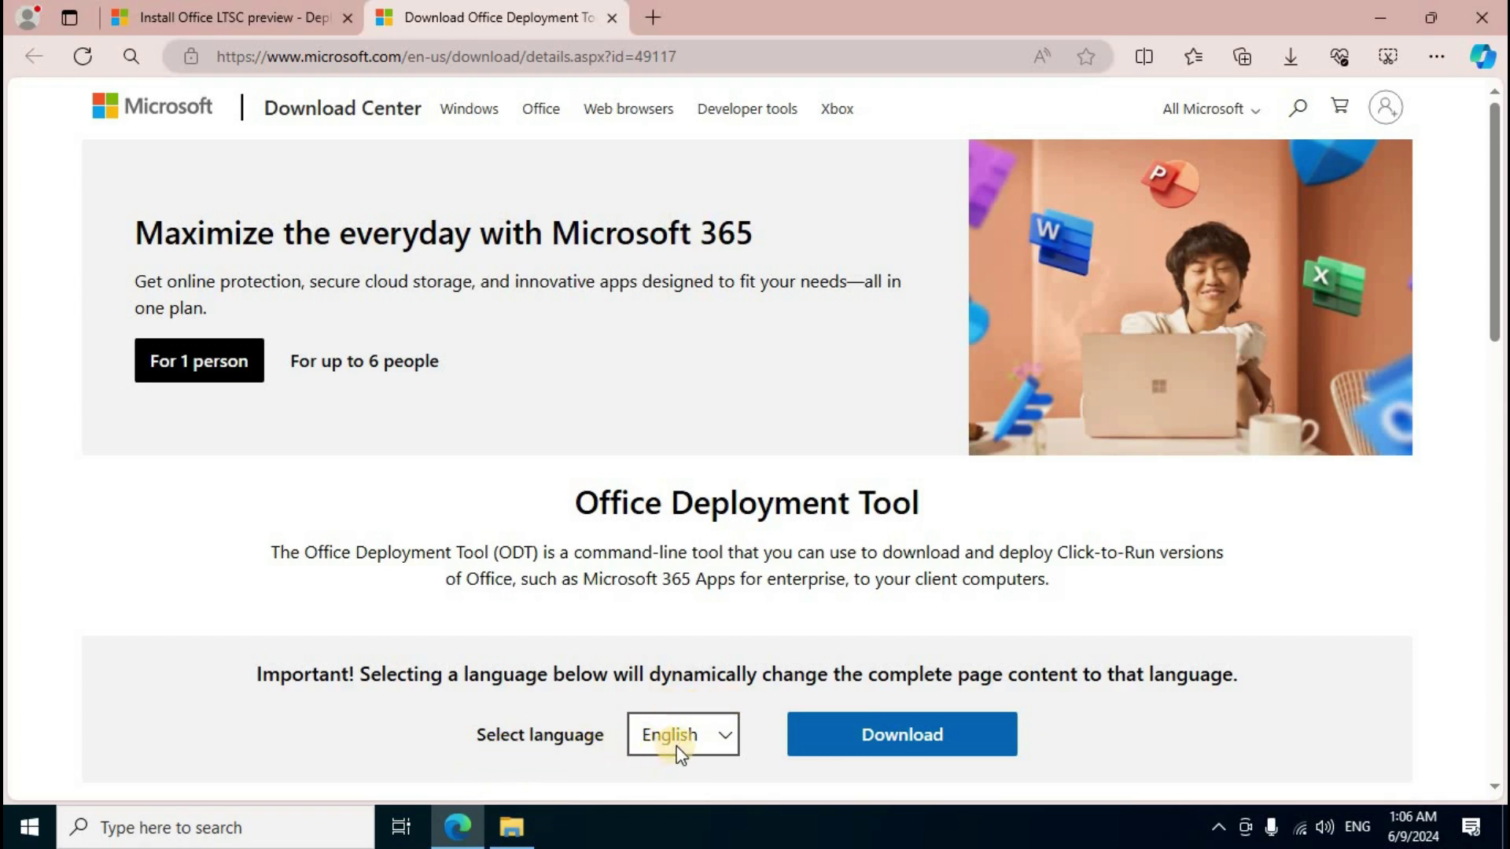
left_click(885, 738)
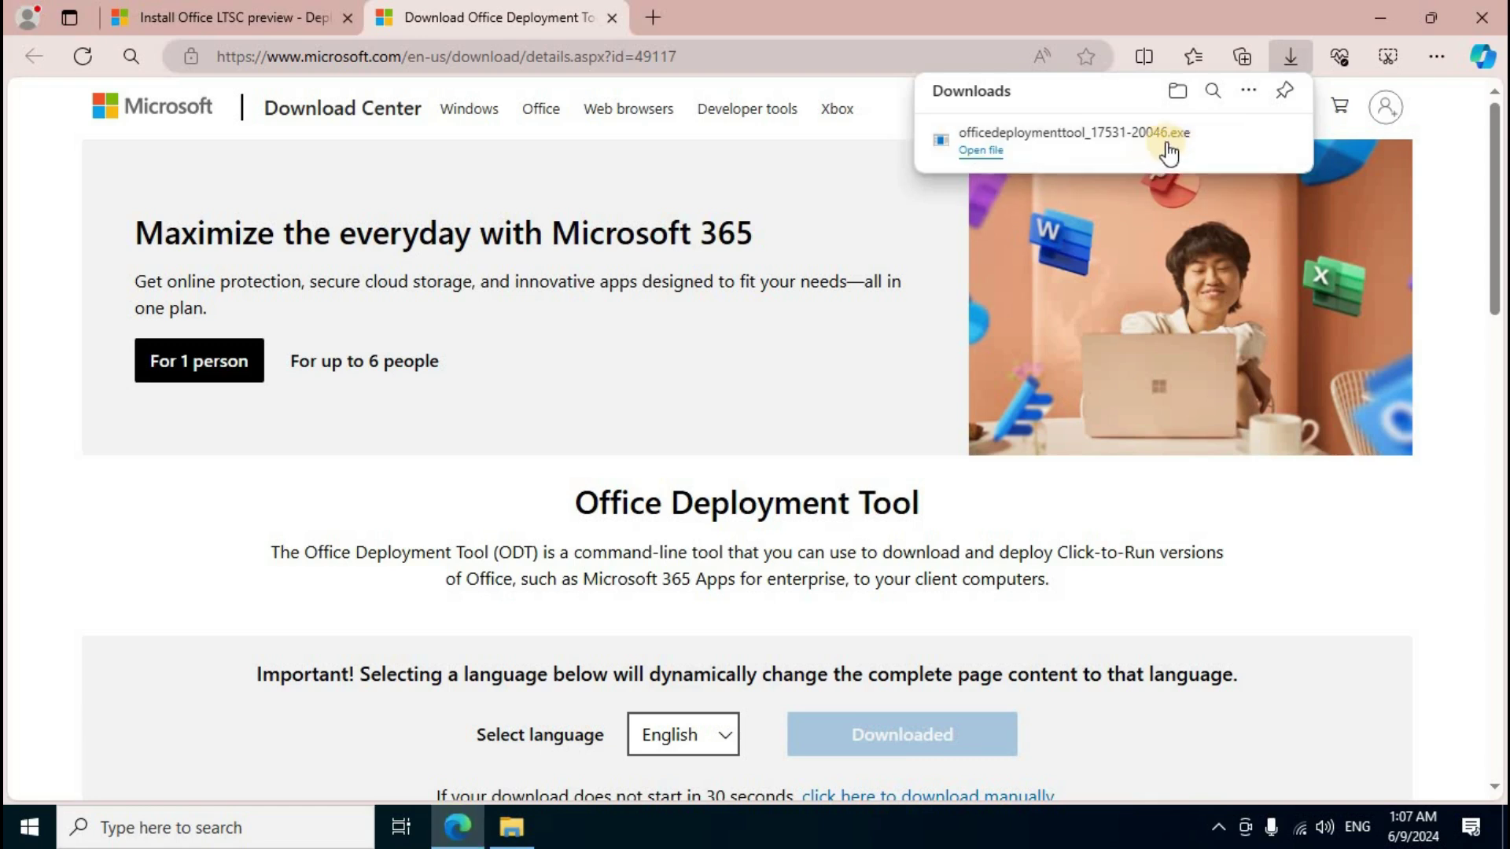
left_click(1379, 18)
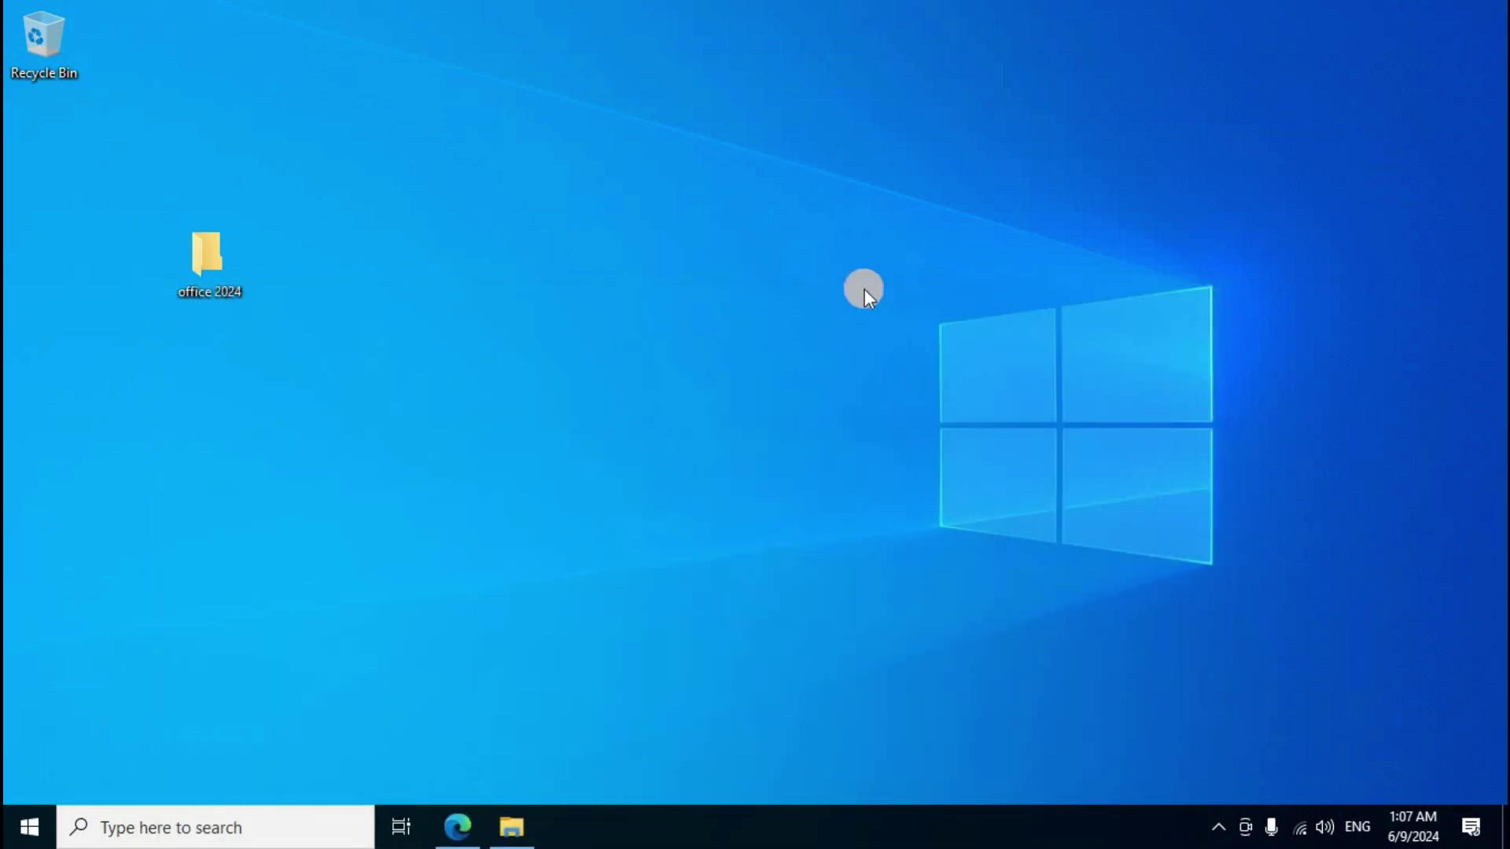
left_click(511, 827)
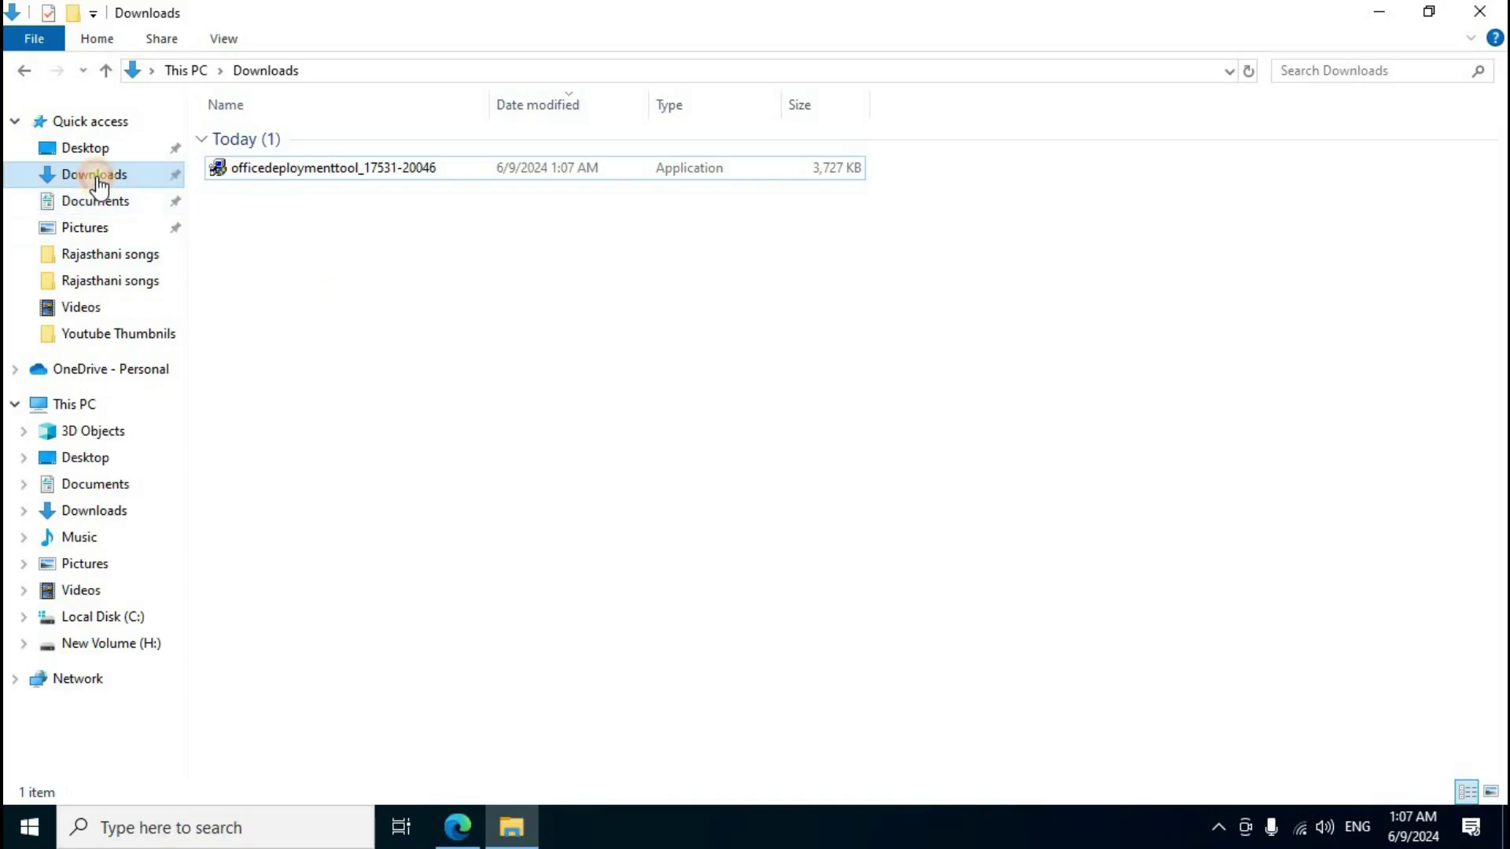
left_click(93, 175)
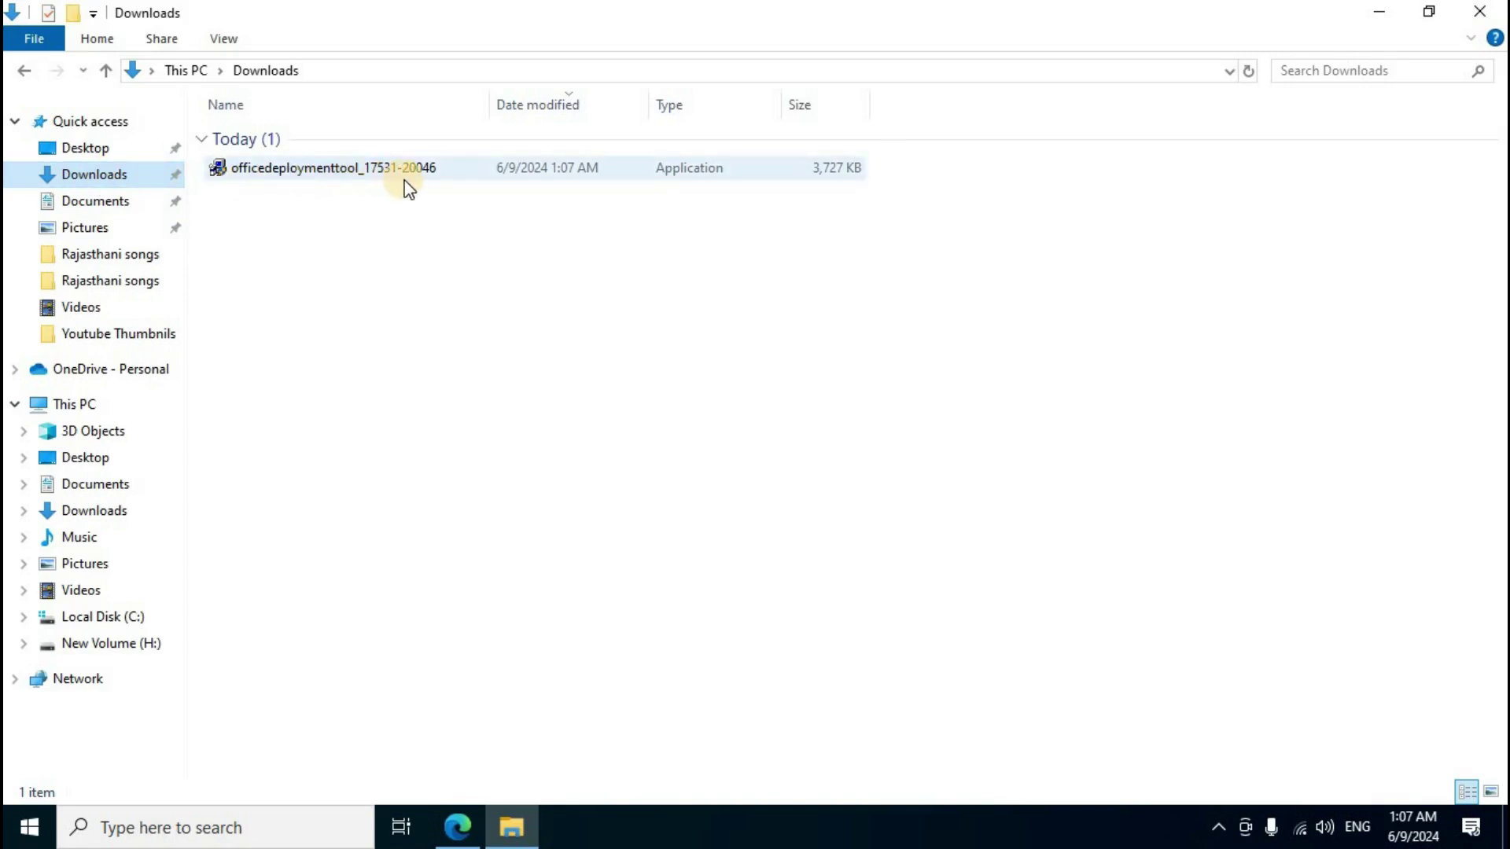
right_click(359, 168)
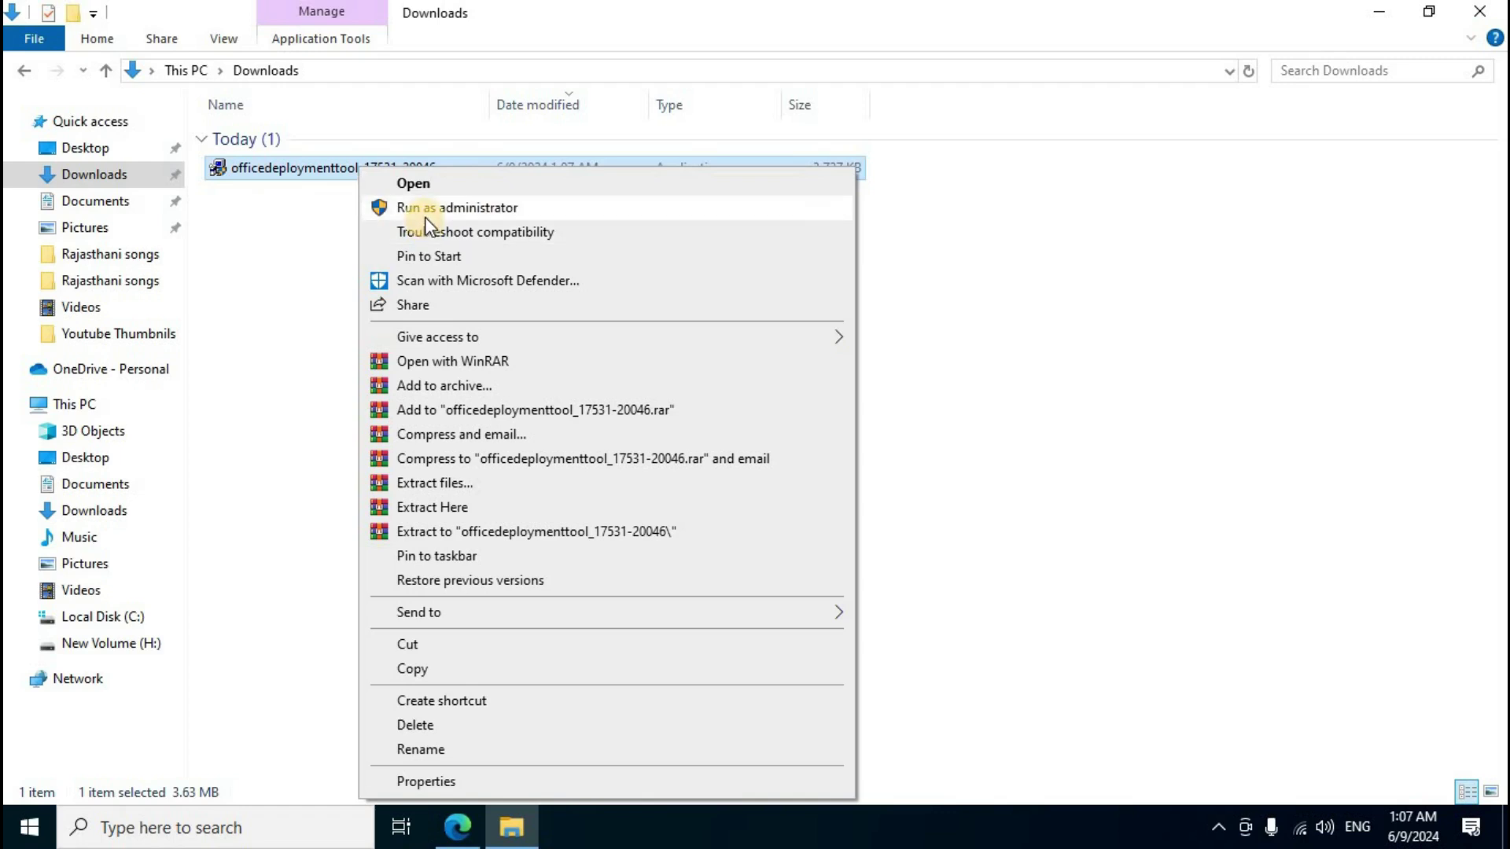
left_click(533, 209)
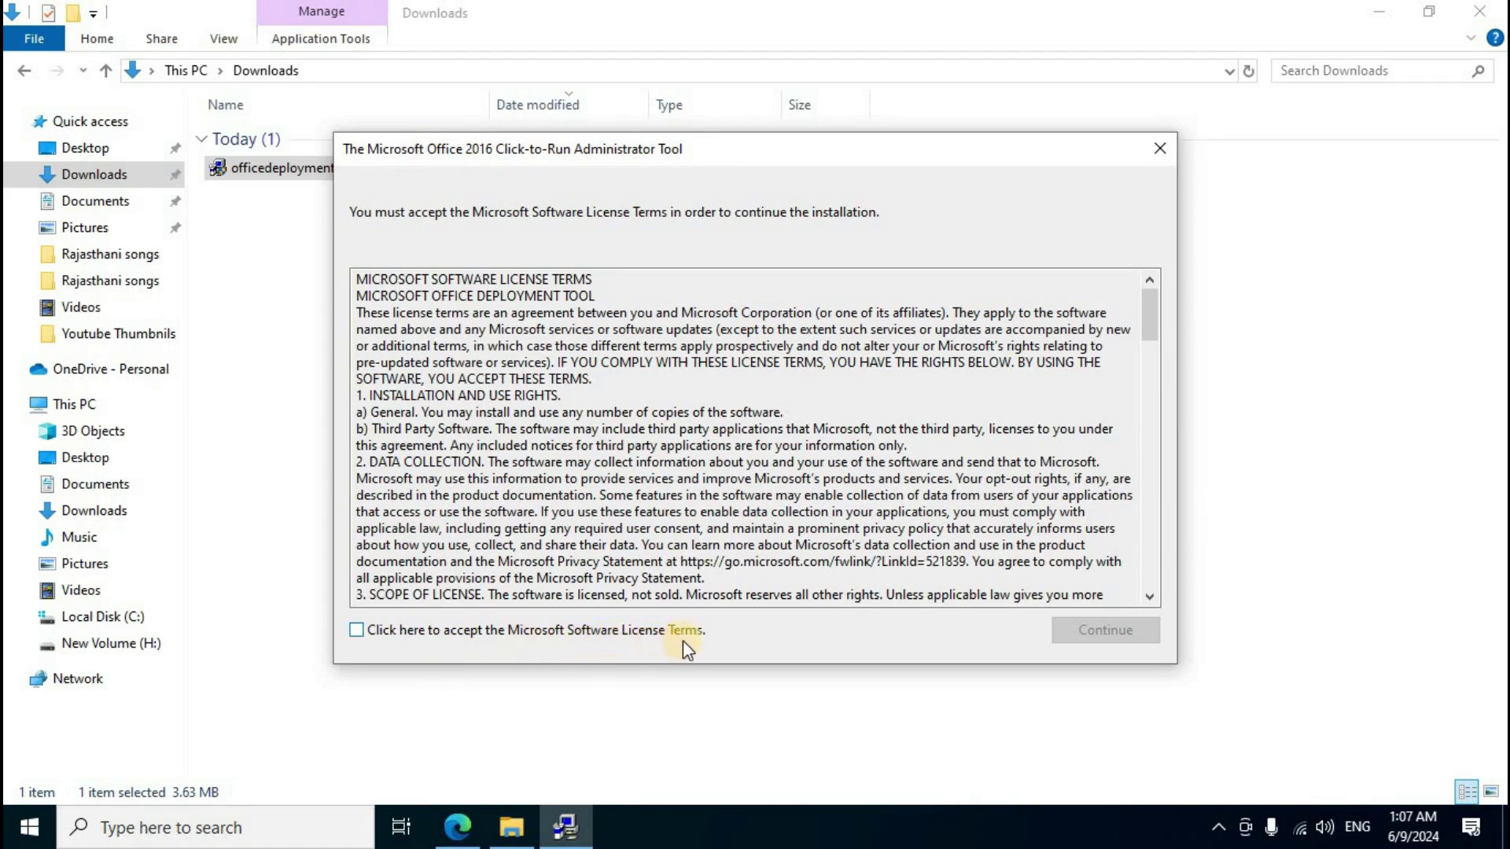
Accept the Microsoft Software License Terms and extract the deployment tool files into the desktop folder "office 2024".
left_click(362, 635)
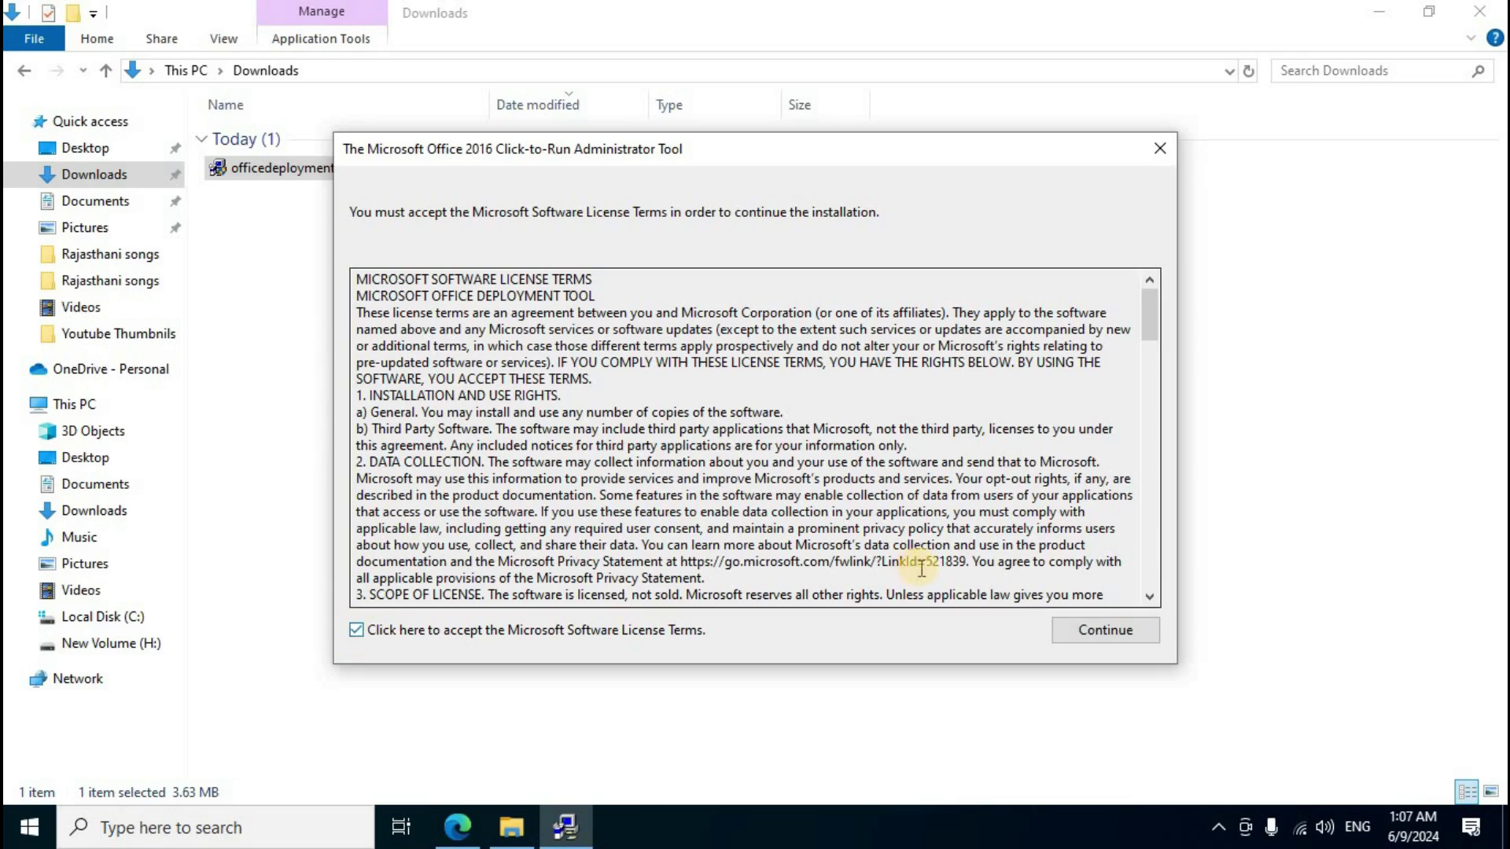
left_click(1120, 630)
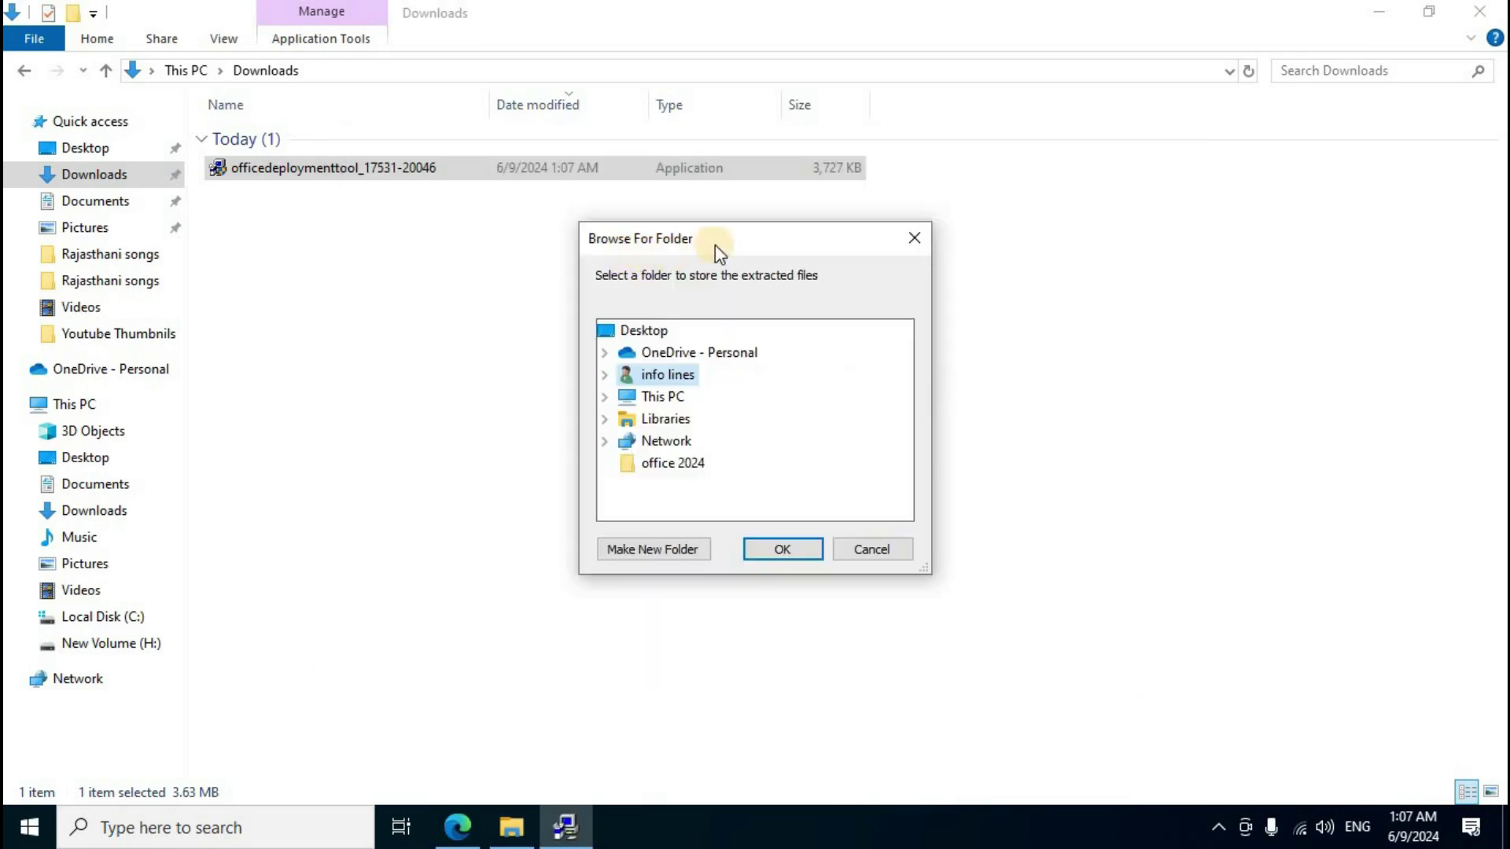
left_click(643, 332)
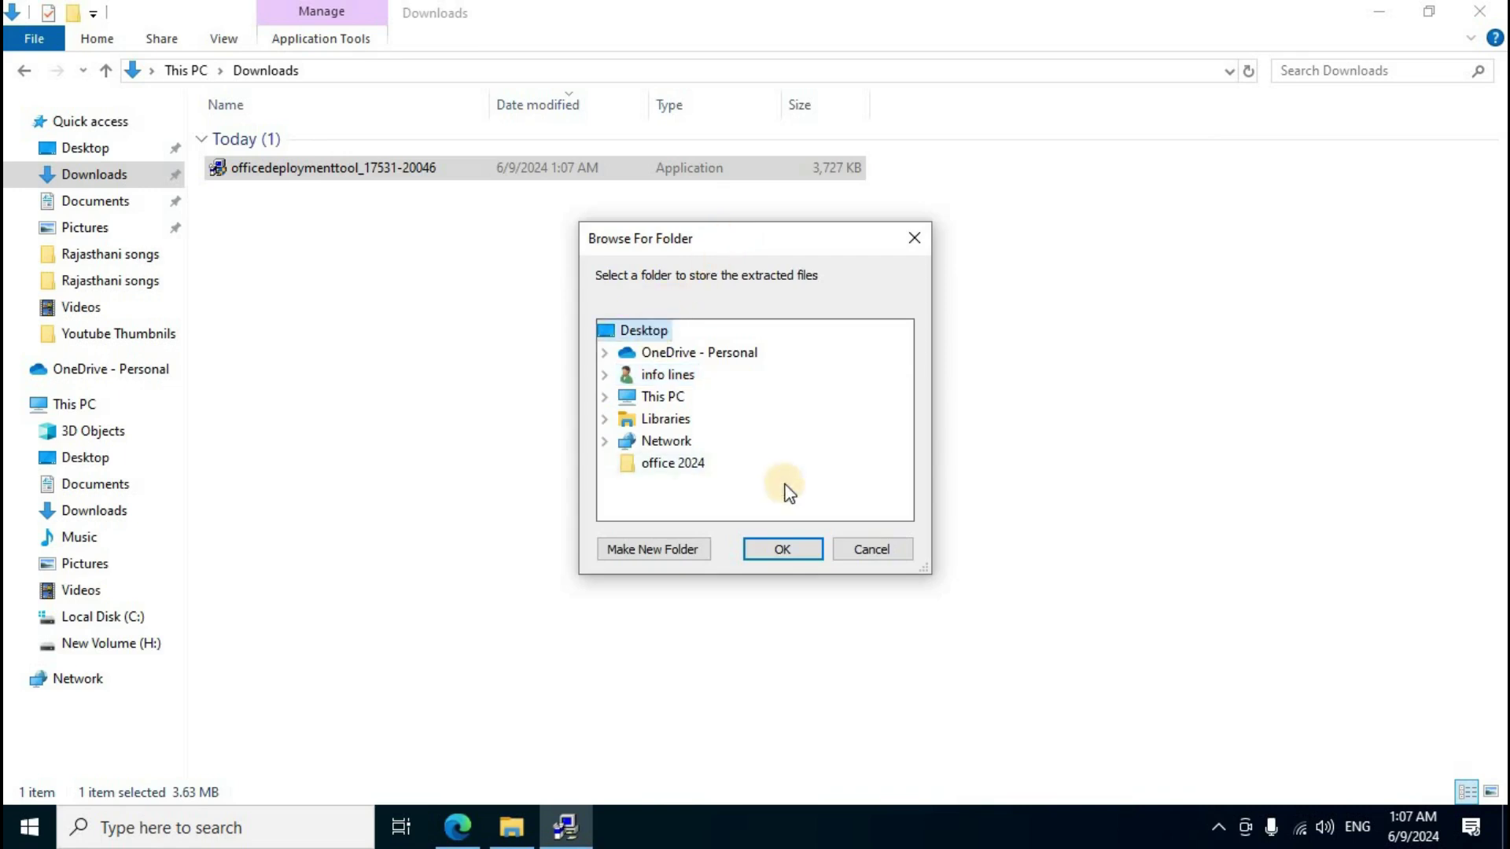
left_click(688, 471)
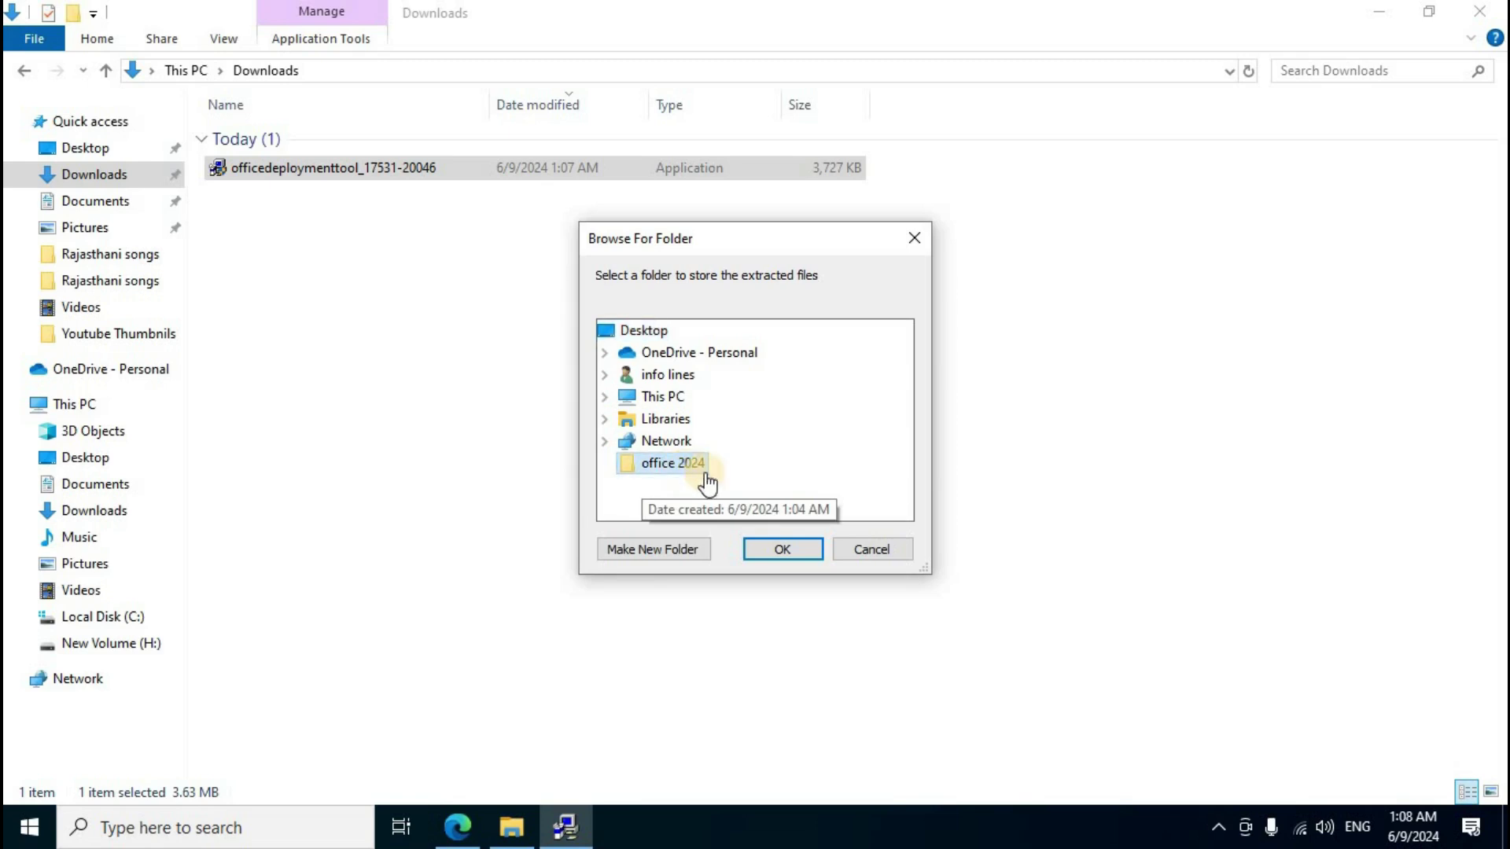
left_click(789, 549)
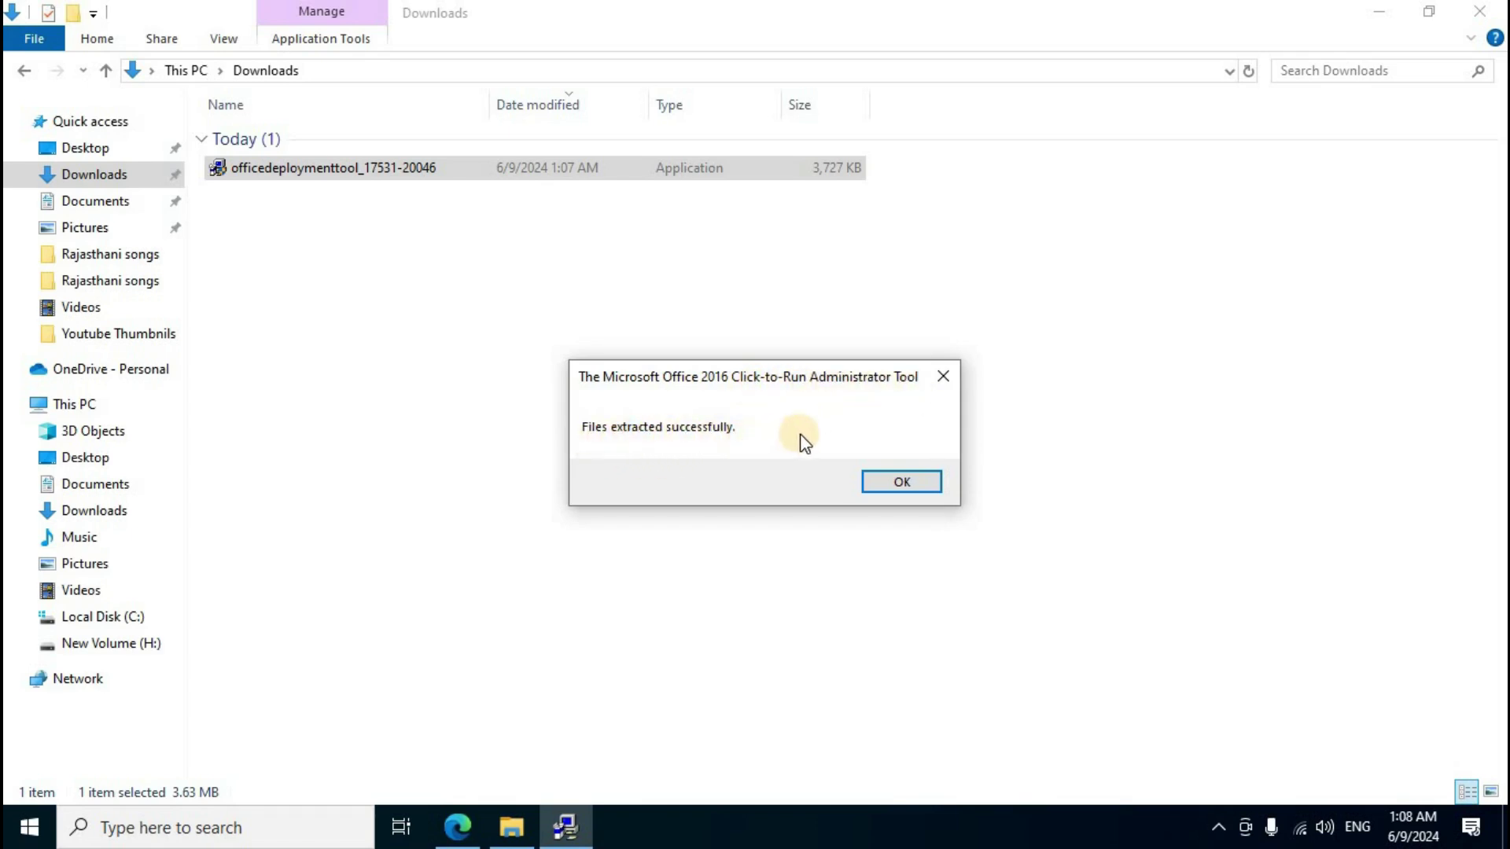
left_click(897, 482)
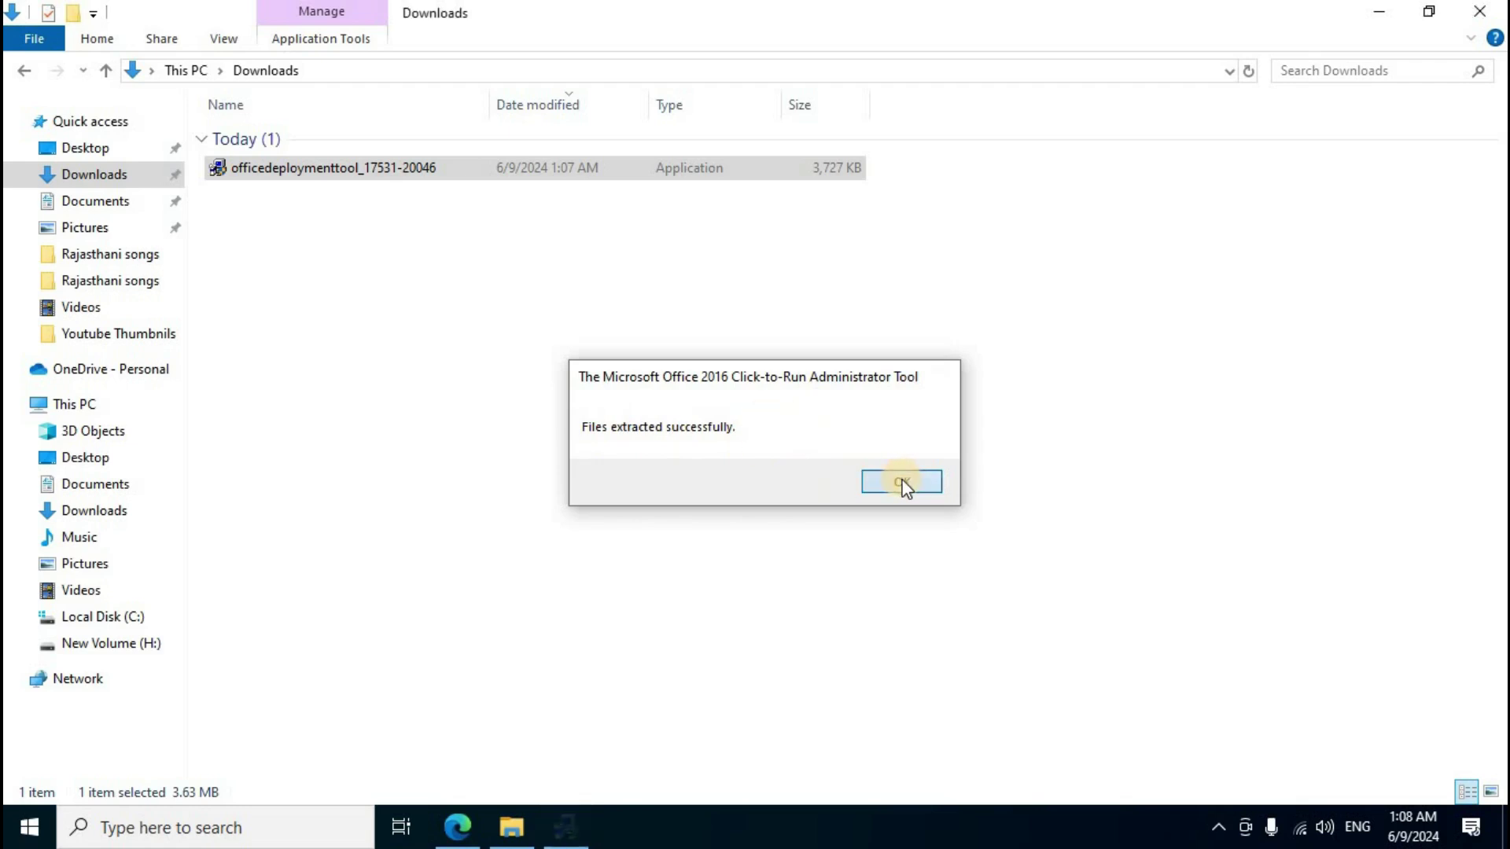
Open the "office 2024" folder from the desktop and turn on the display of file name extensions.
left_click(1378, 14)
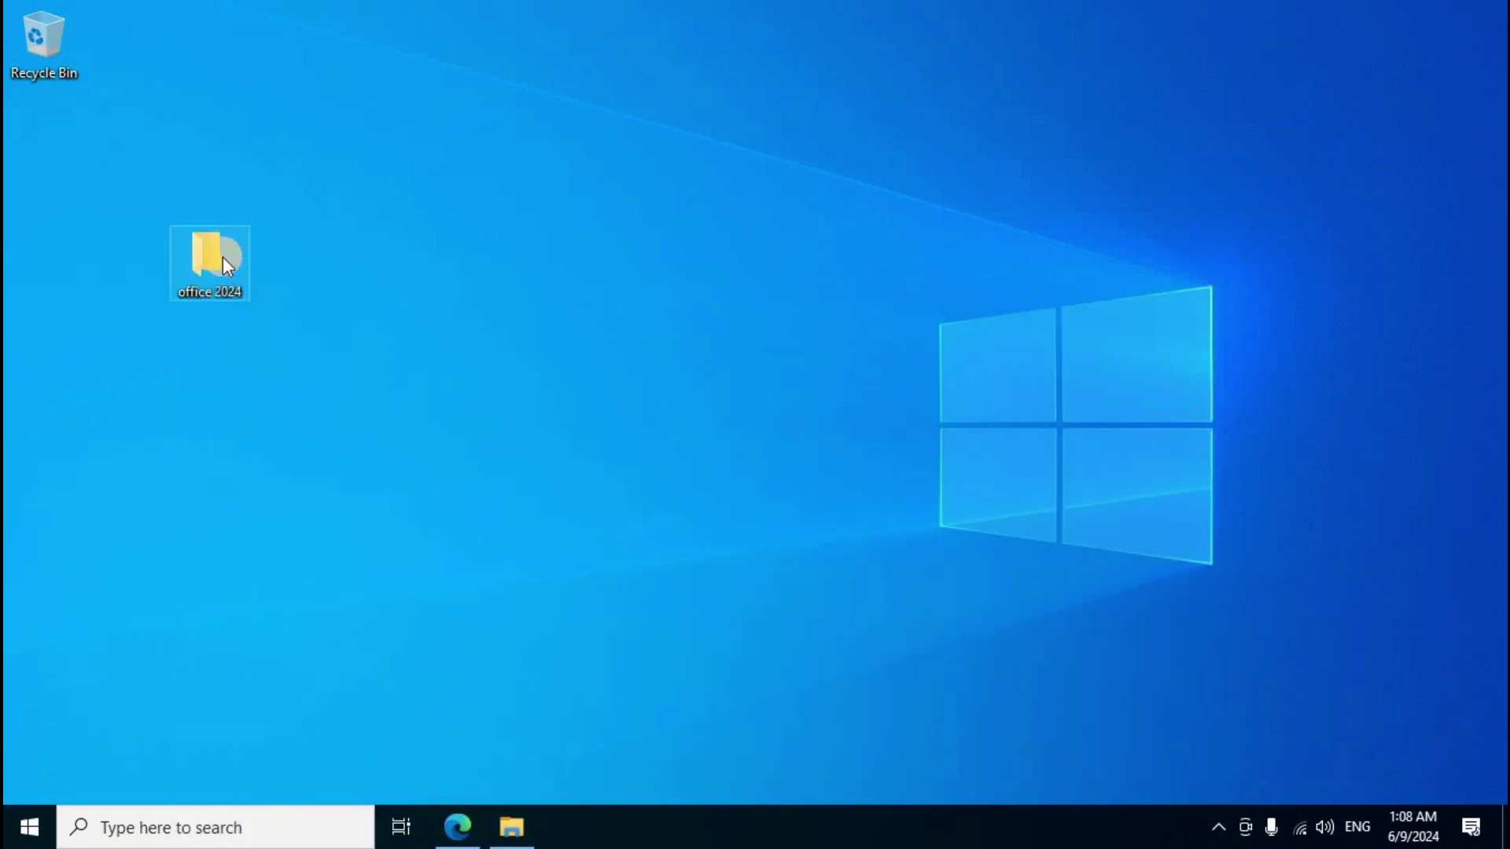
double_click(223, 257)
left_click(353, 141)
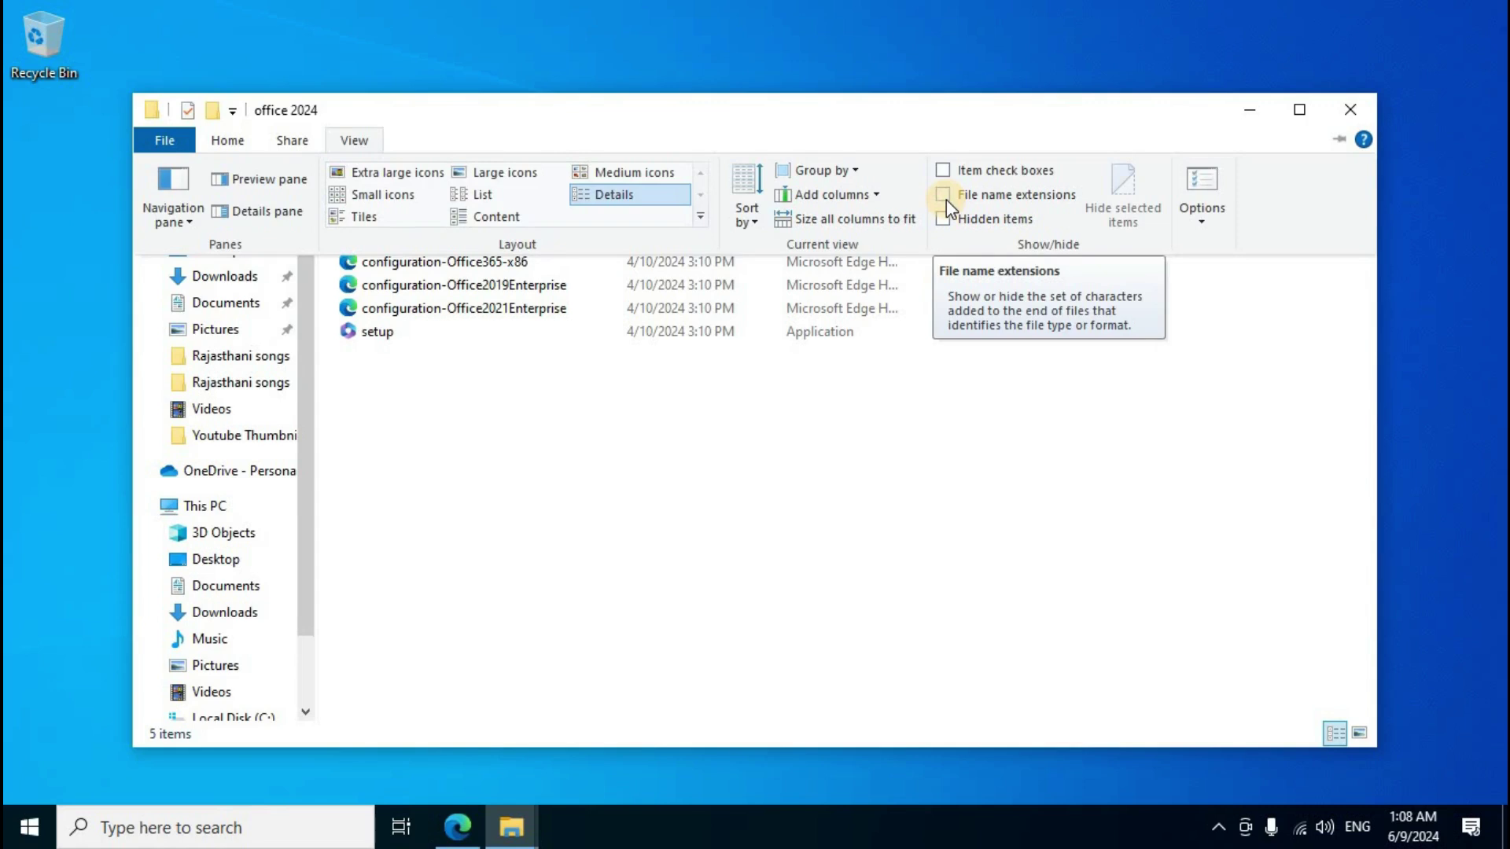
left_click(946, 199)
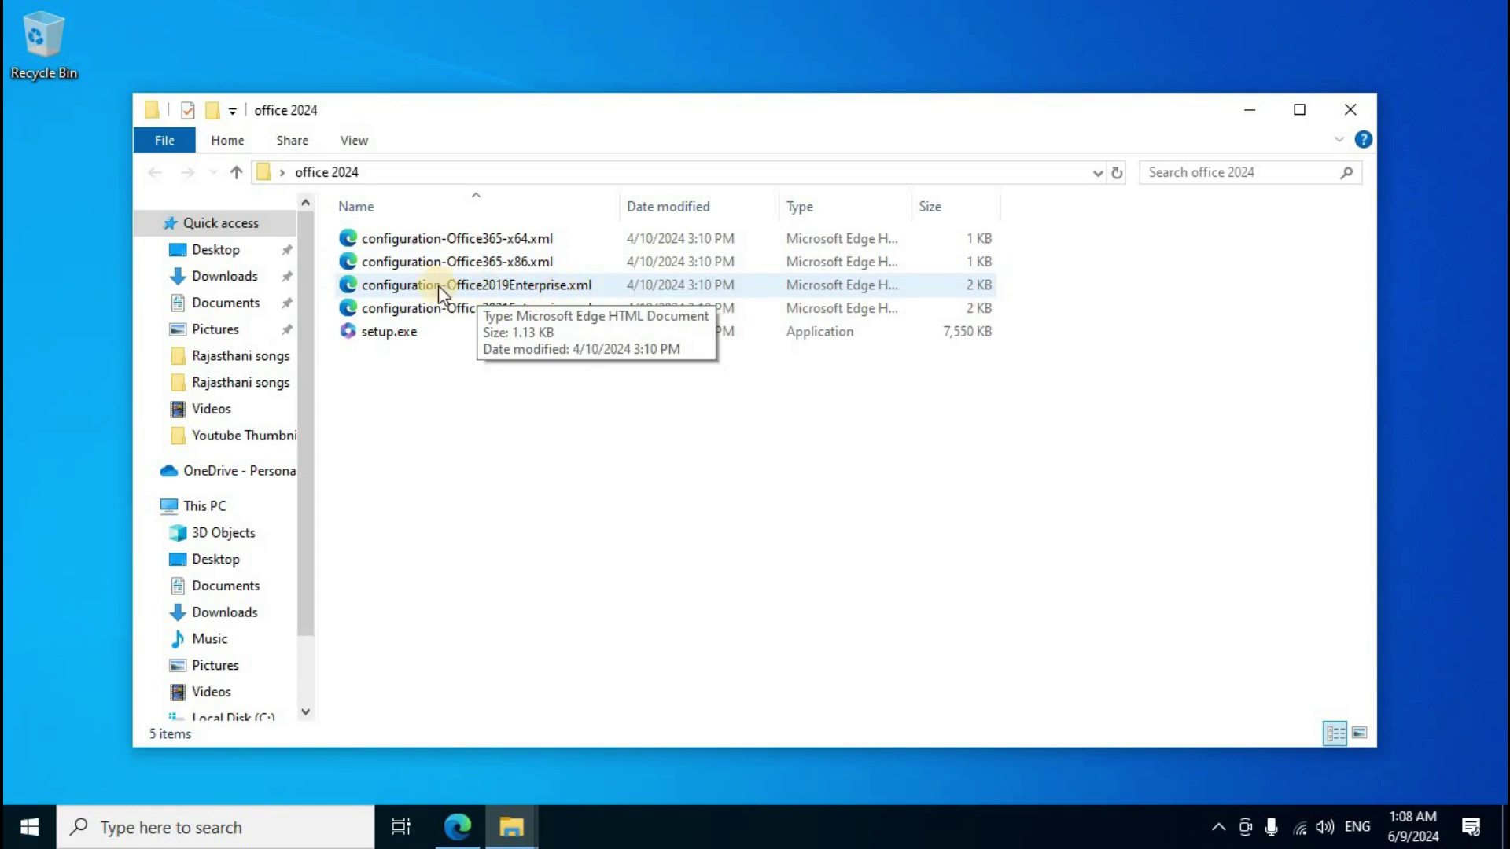
Delete configuration-Office365-x64.xml, configuration-Office365-x86.xml and configuration-Office2019Enterprise.xml from the "office 2024" folder.
left_click_drag(327, 232, 381, 289)
right_click(464, 269)
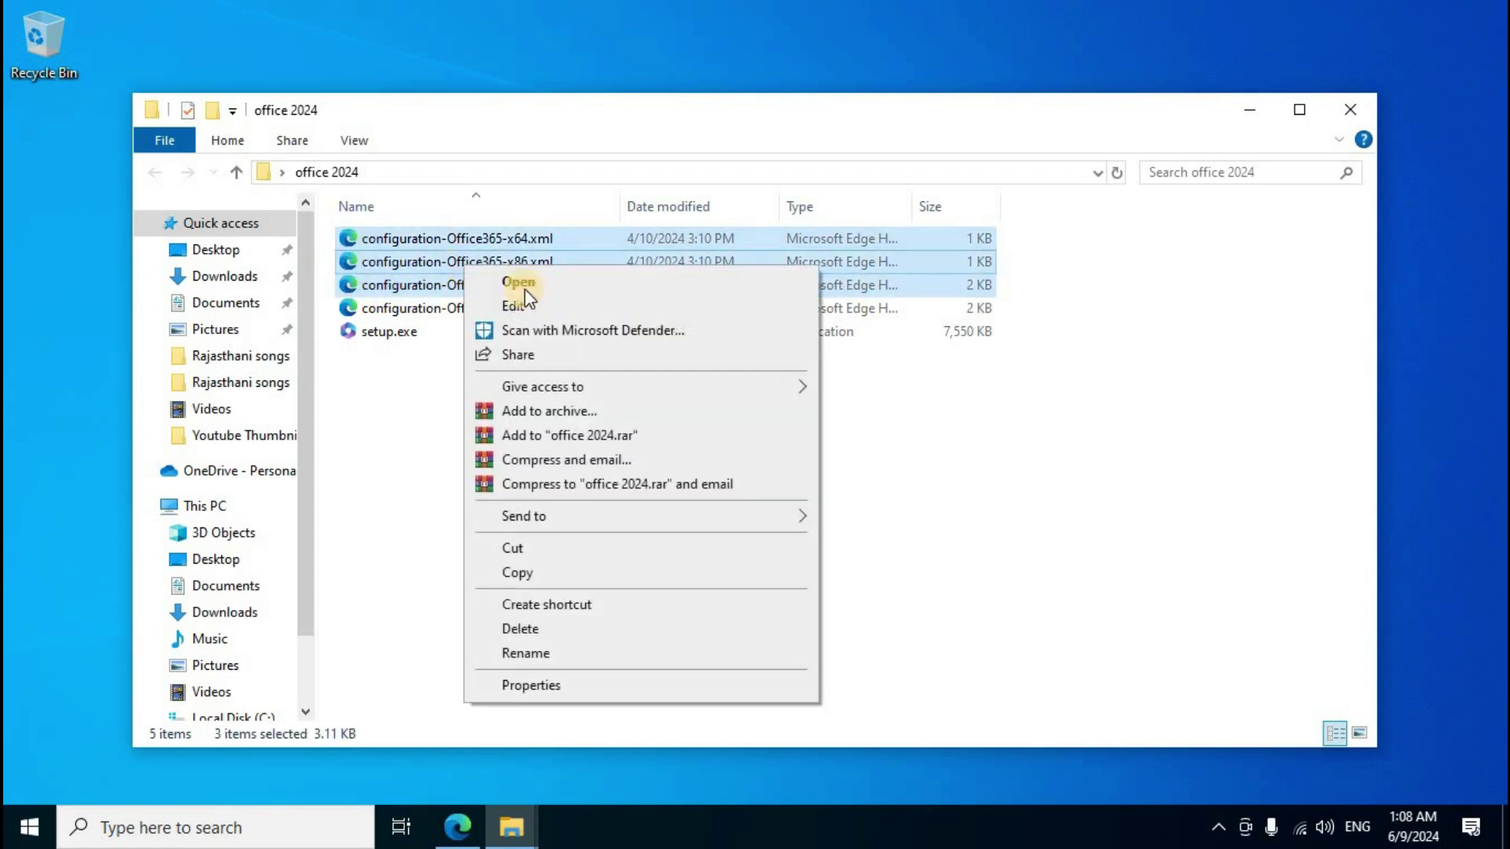
left_click(515, 629)
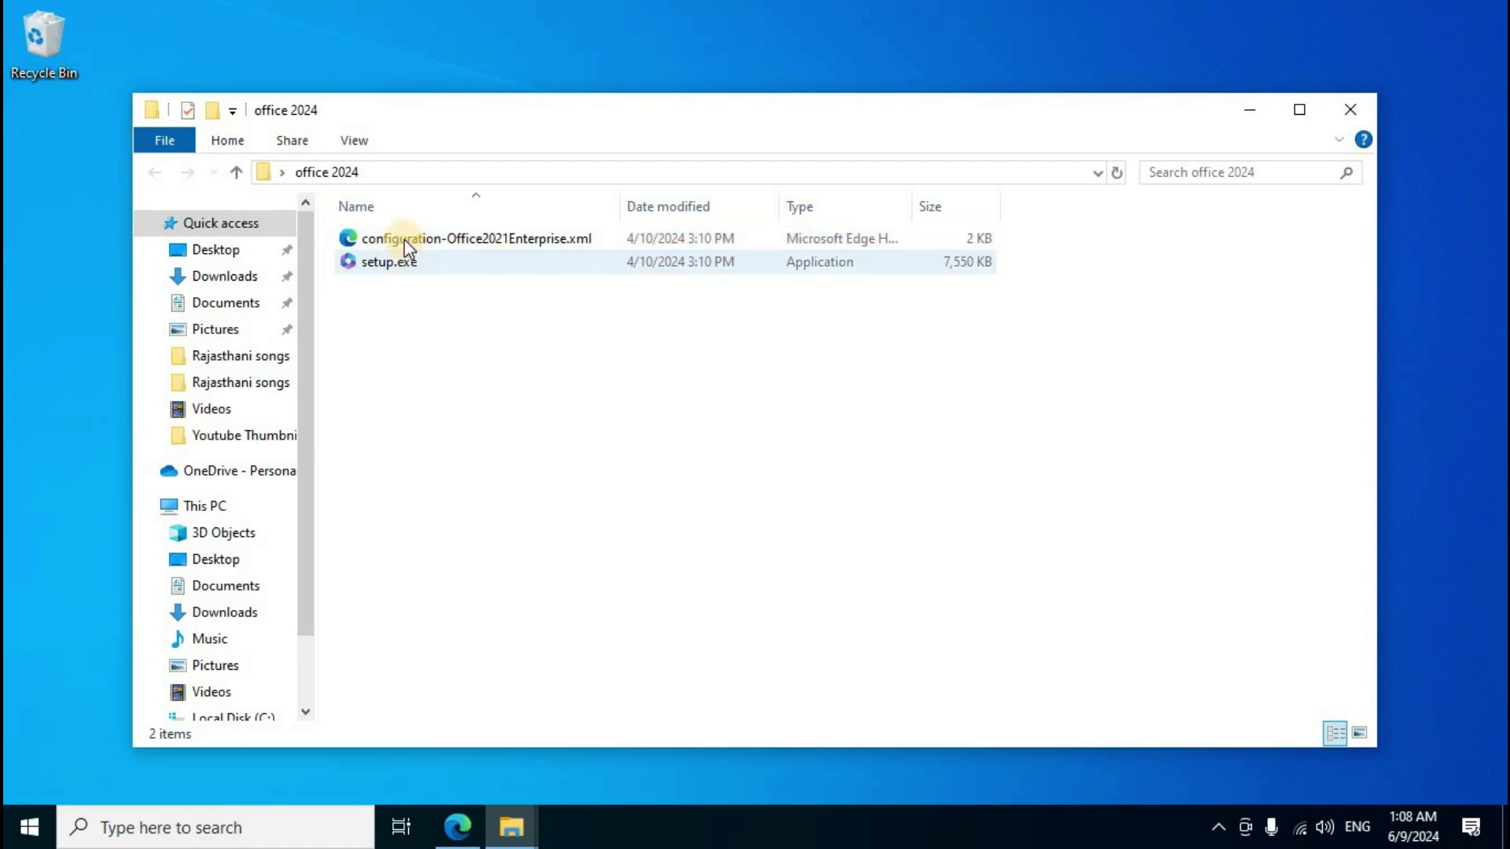
Rename configuration-Office2021Enterprise.xml to 2024.xml.
right_click(496, 239)
left_click(554, 674)
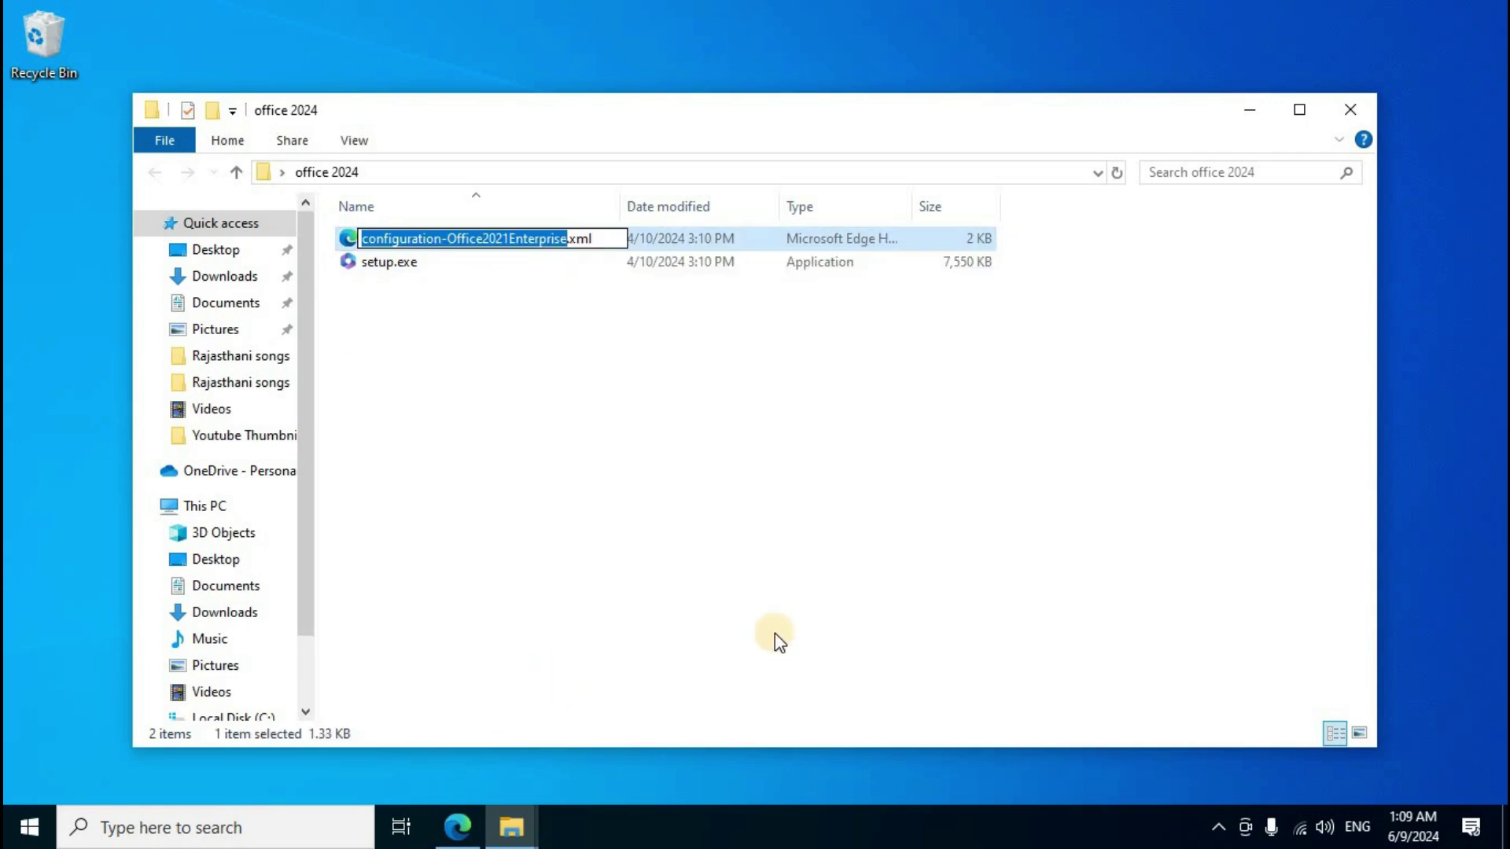
key("BackSpace")
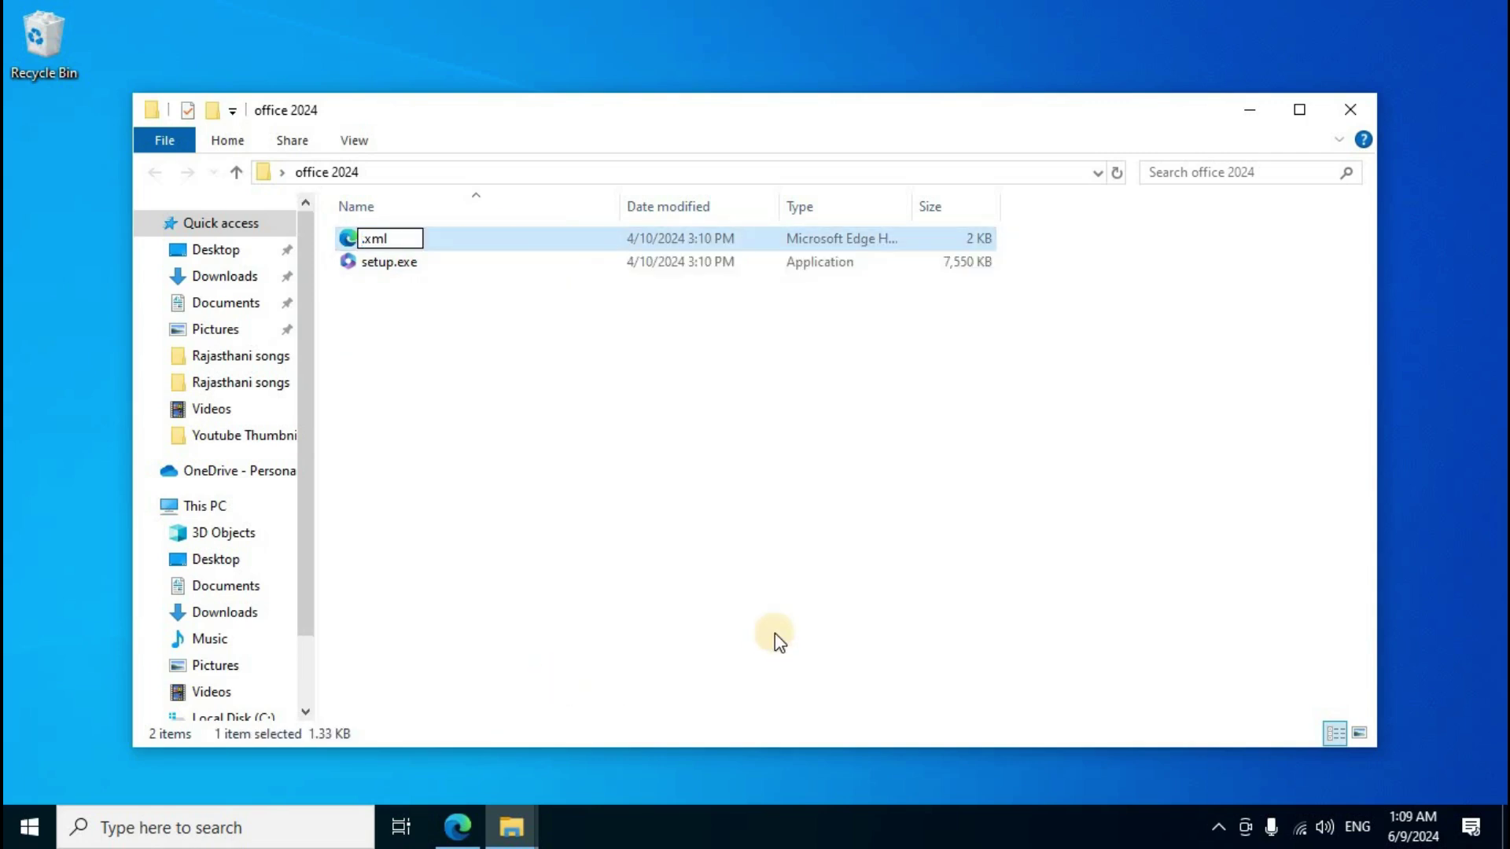
type("2024")
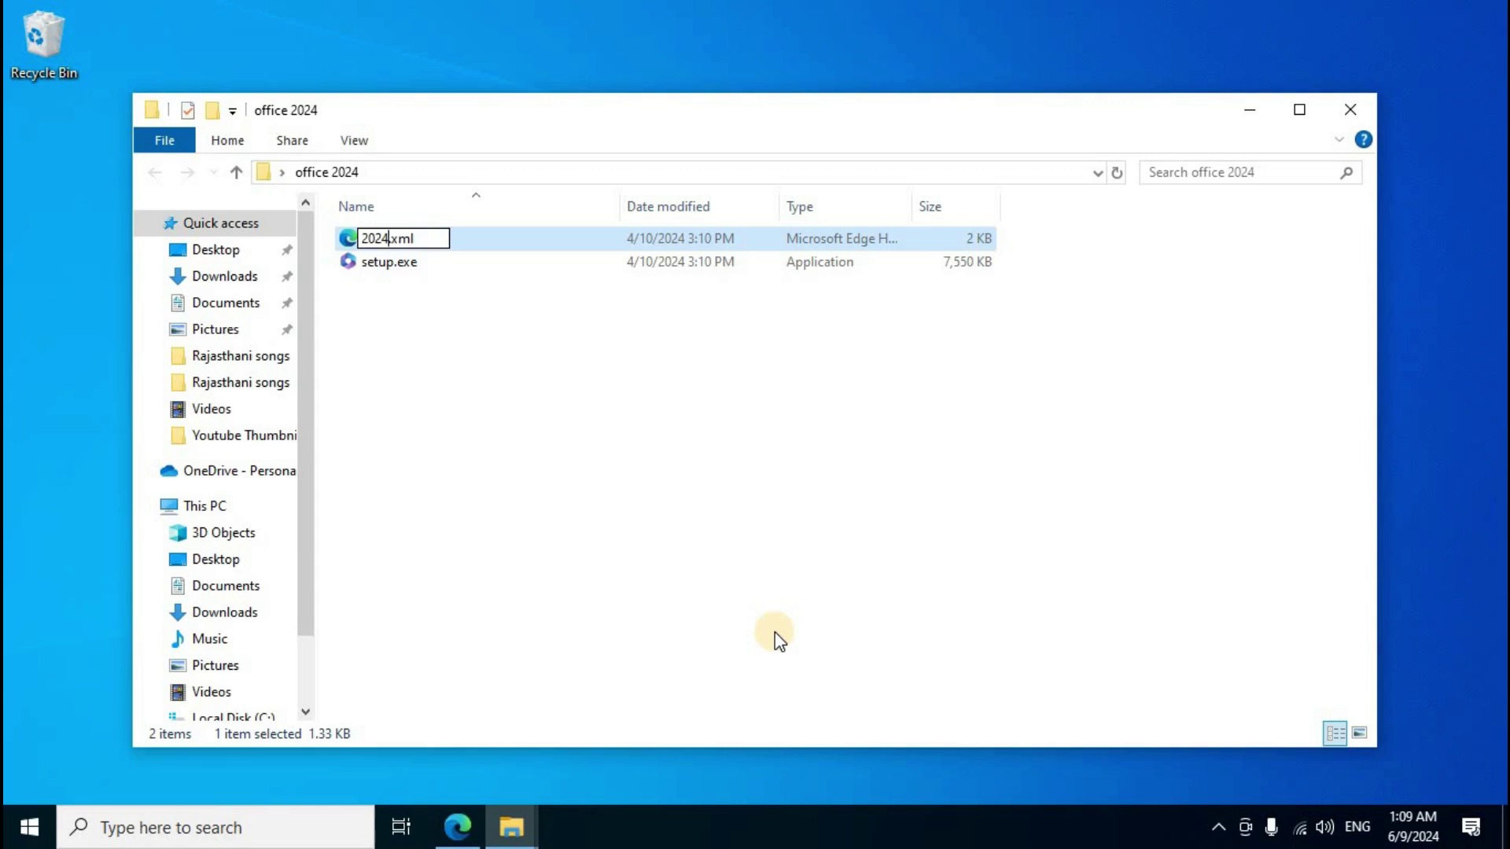
key("Return")
Open the 2024.xml configuration file in Notepad.
right_click(439, 234)
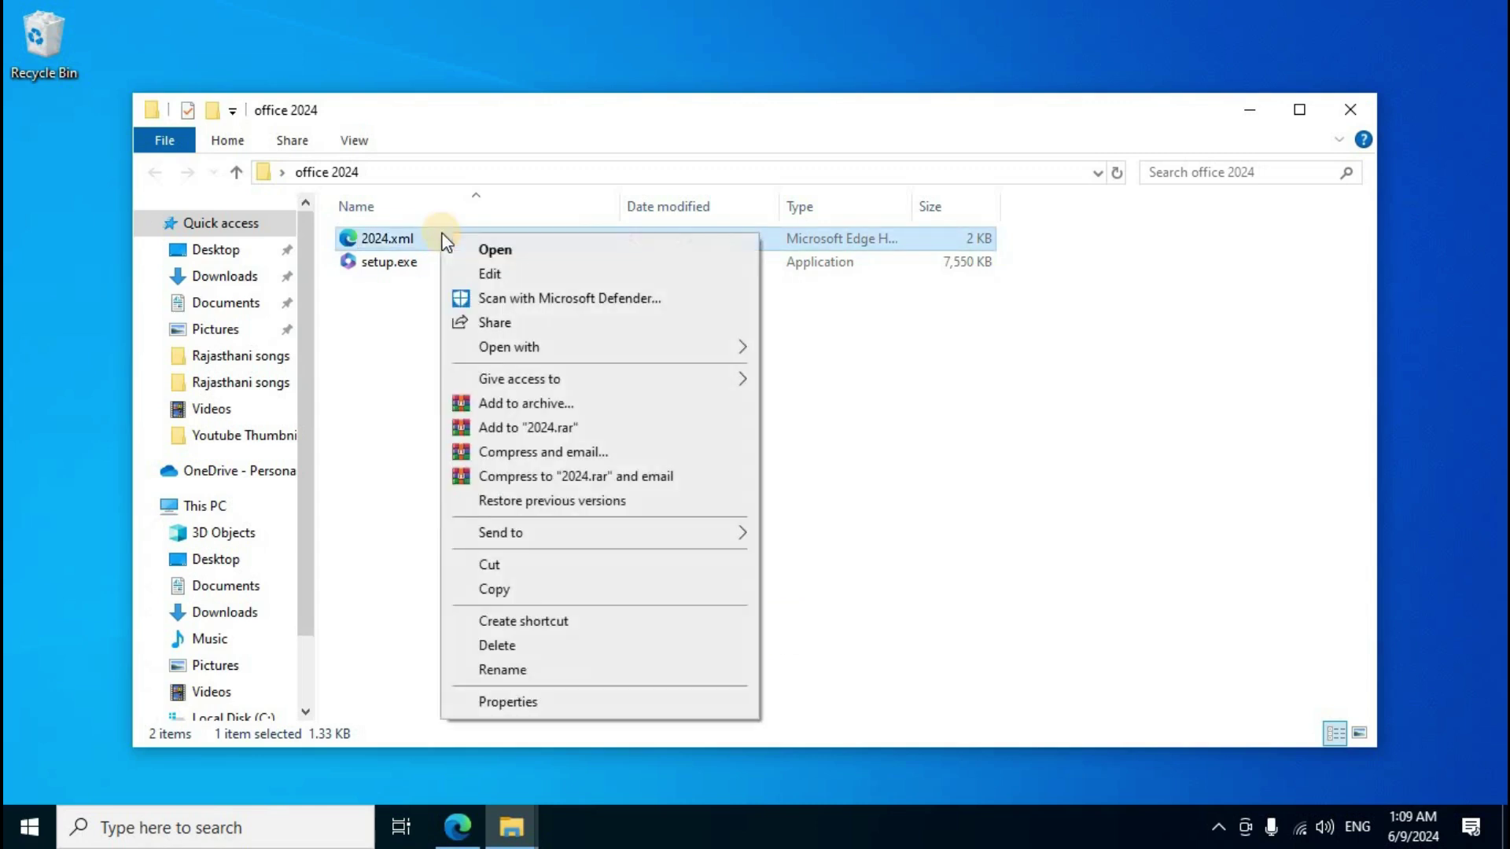
mouse_move(536, 355)
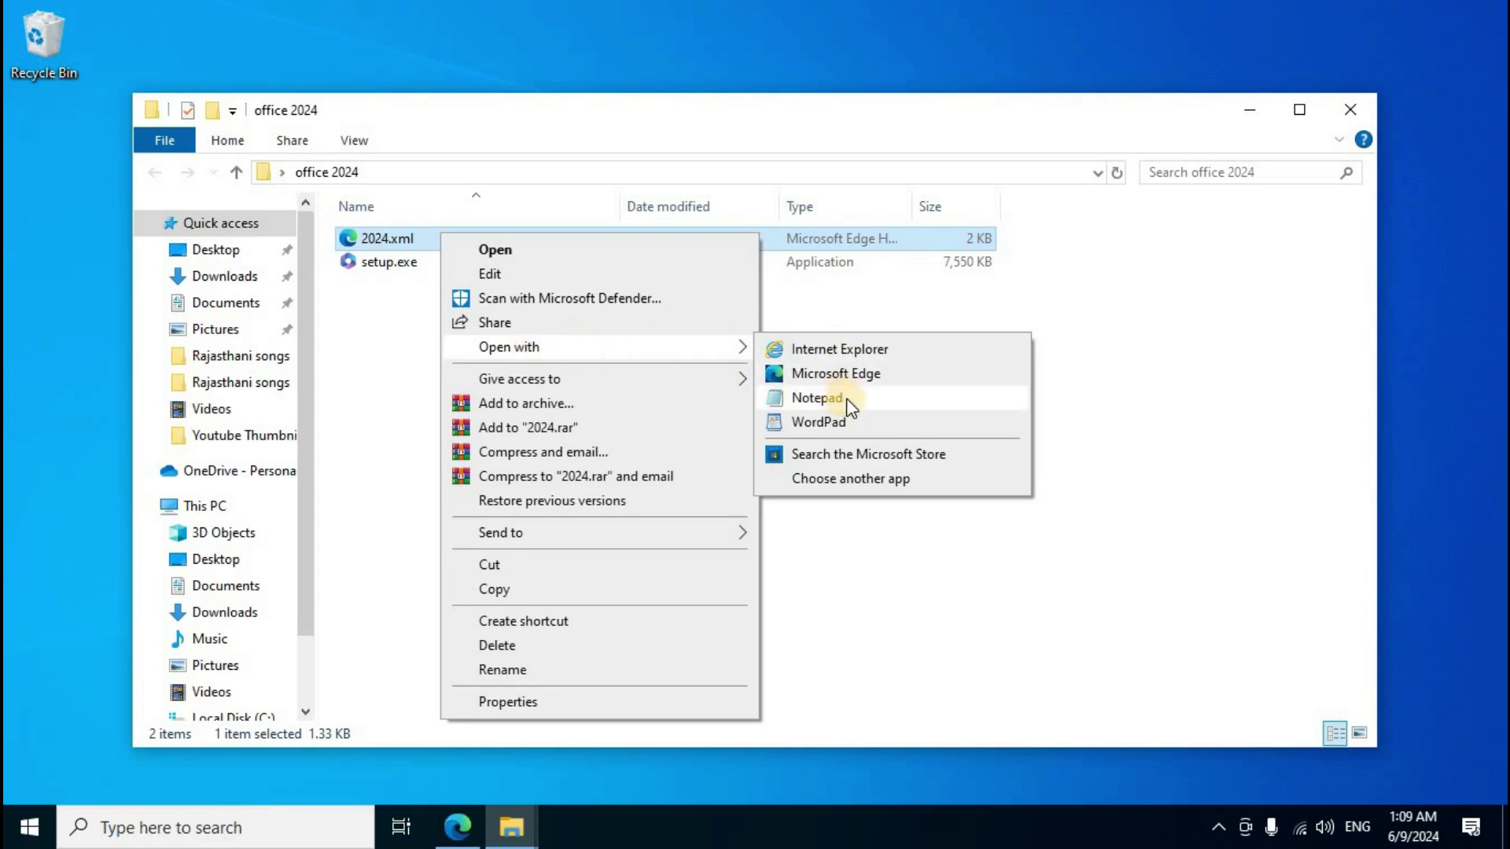
left_click(817, 397)
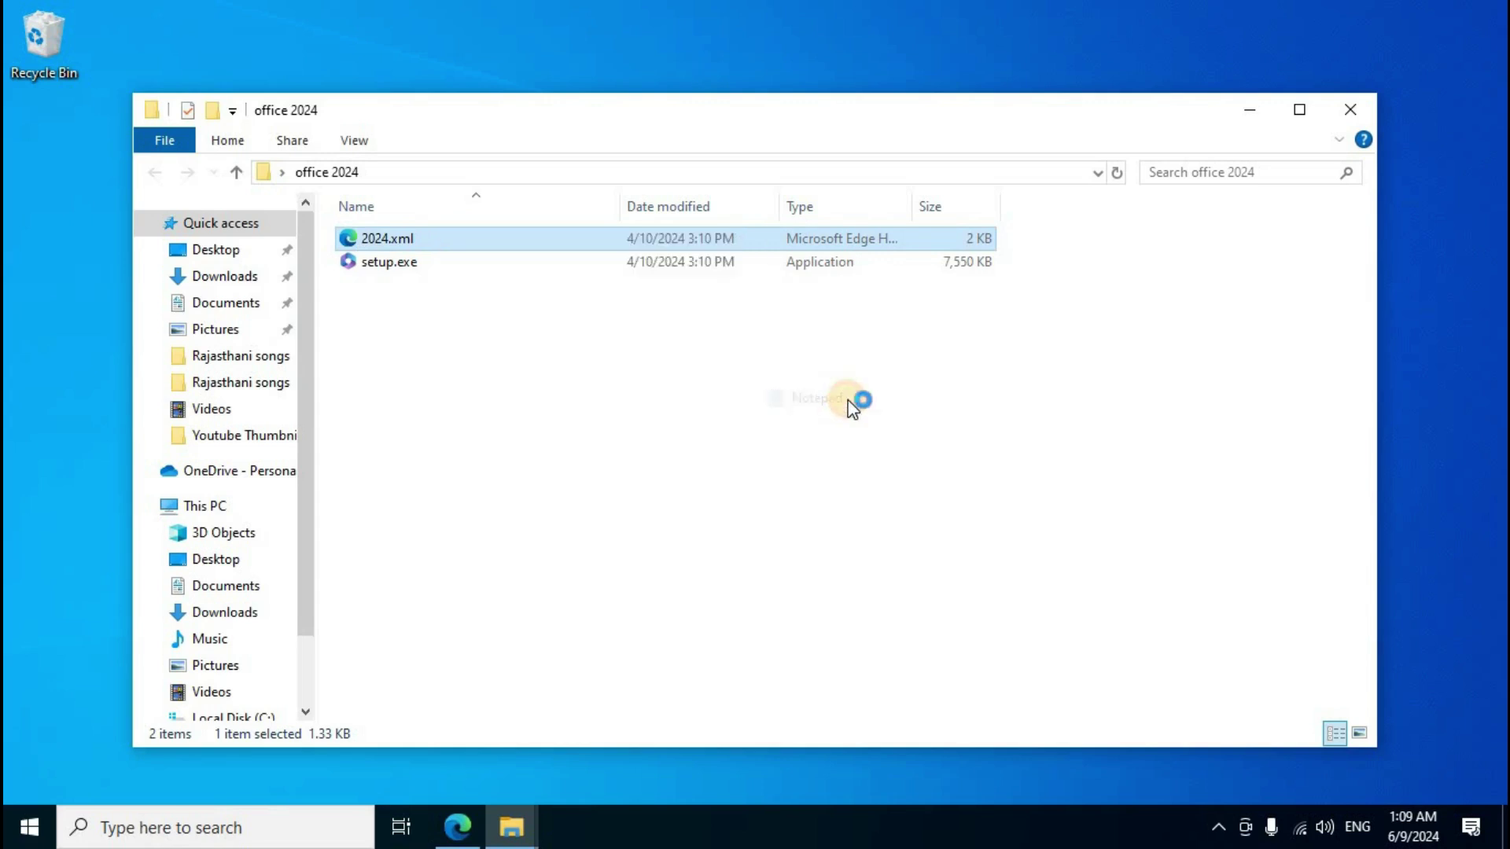
Replace the contents of 2024.xml with the example configuration.xml code from the Office LTSC preview page, and delete its VisioPro2024Volume and ProjectPro2024Volume product entries.
key("ctrl+a")
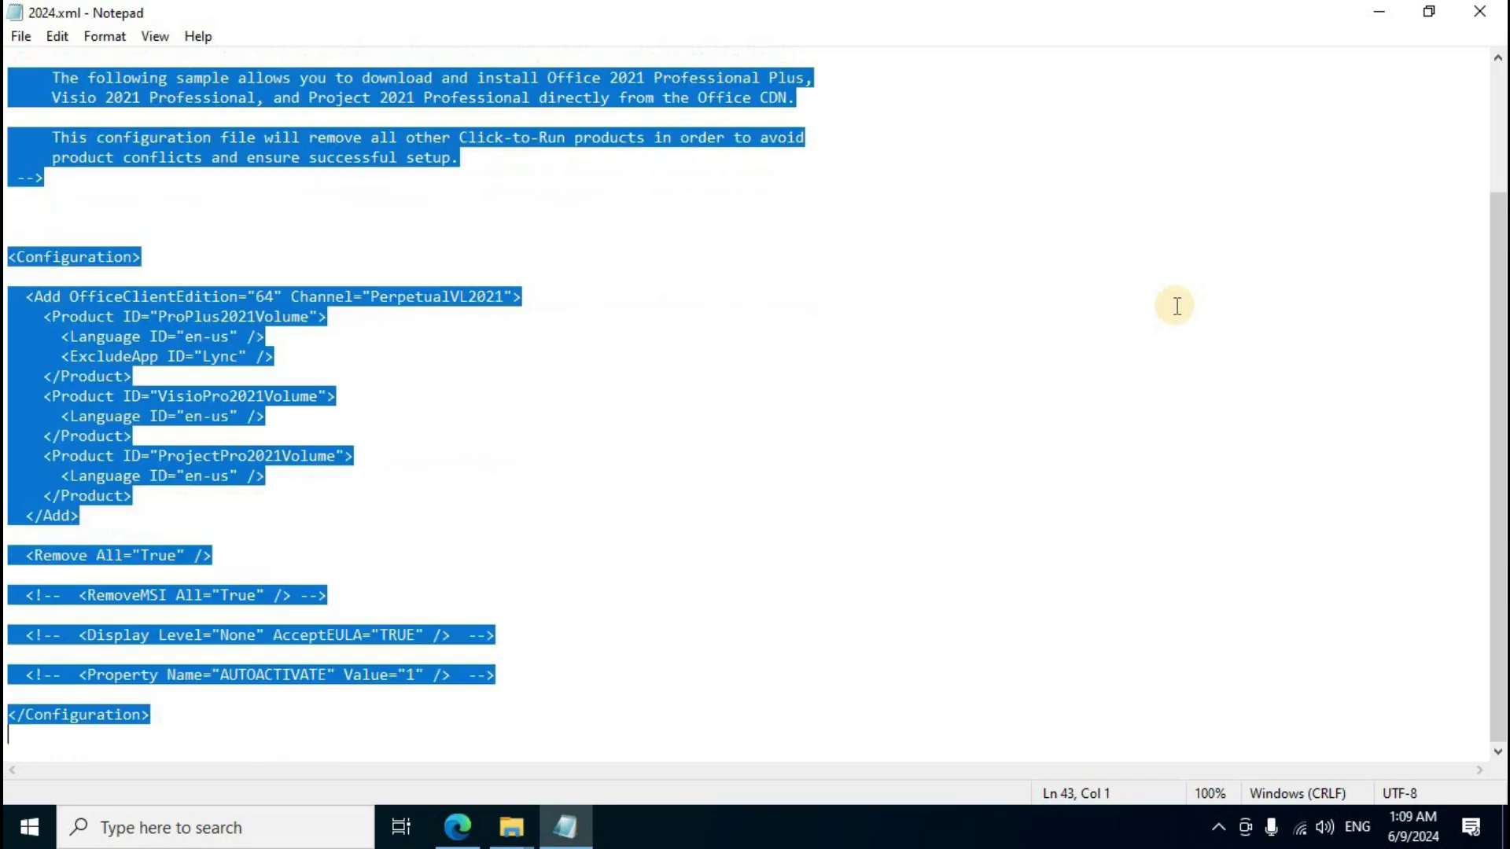
key("Delete")
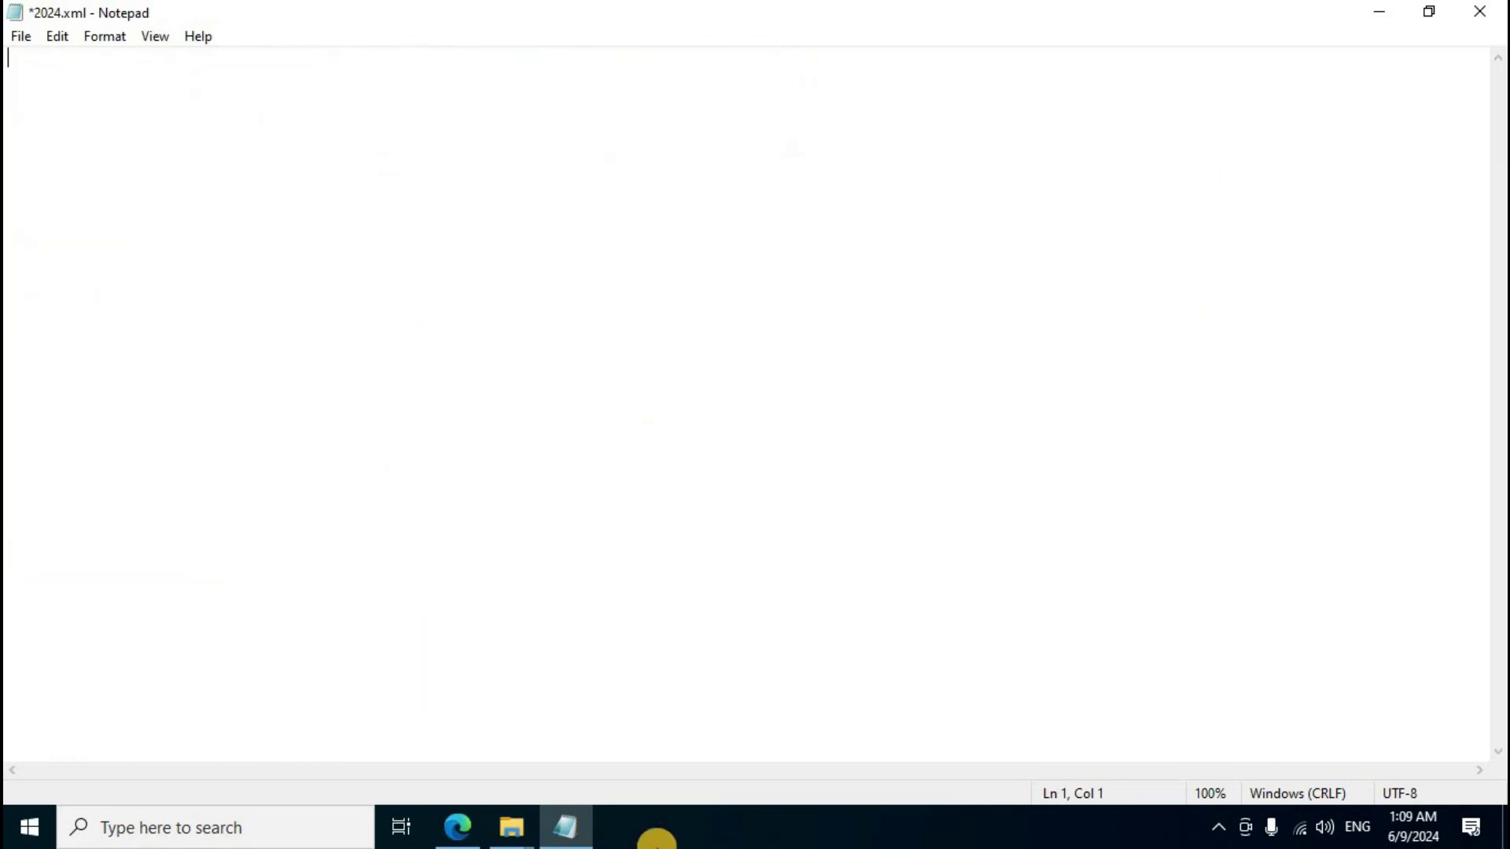
left_click(458, 829)
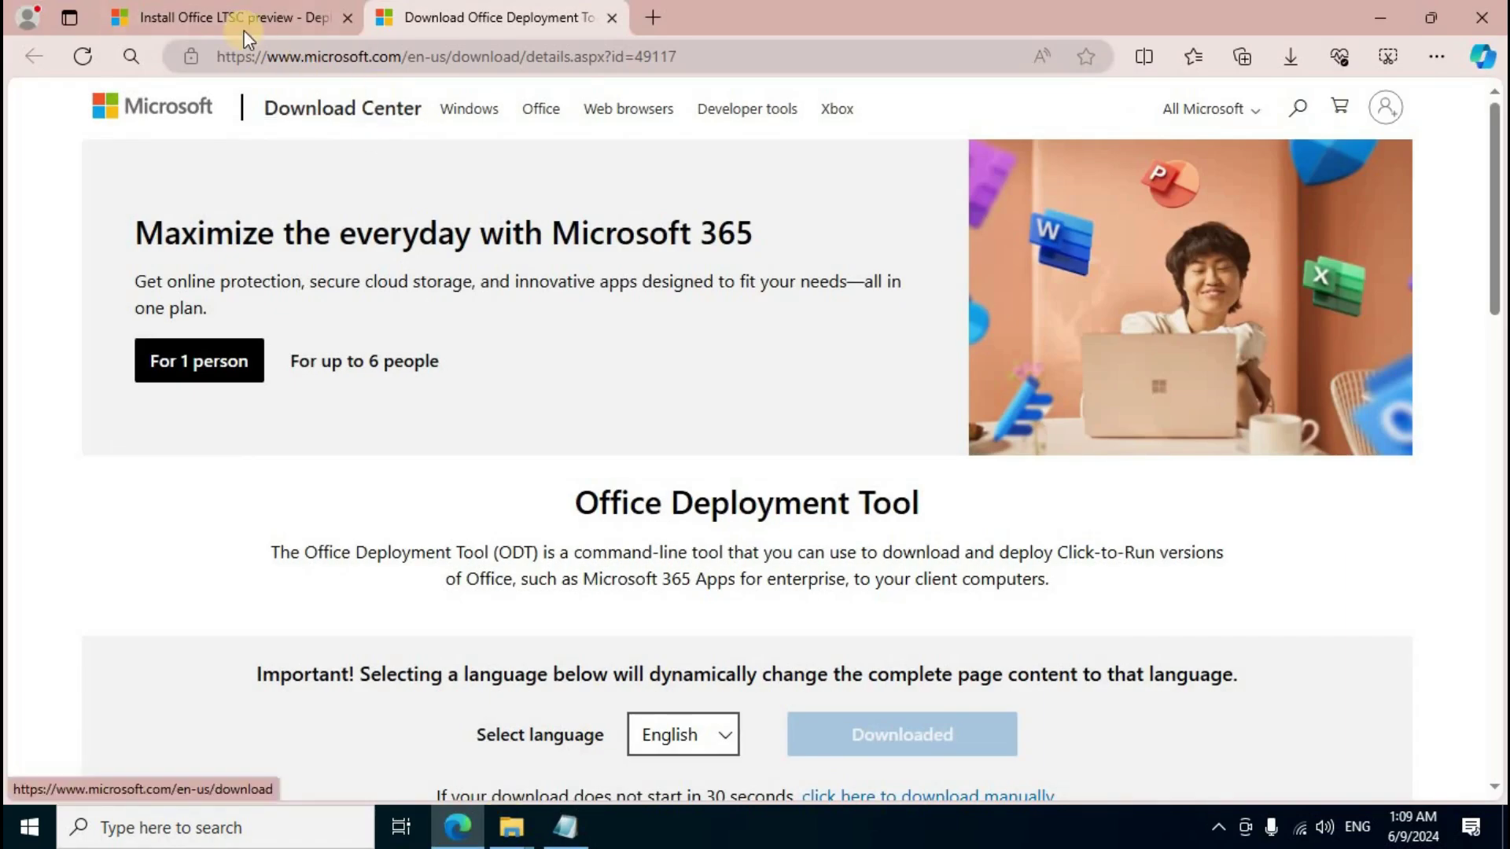
left_click(246, 13)
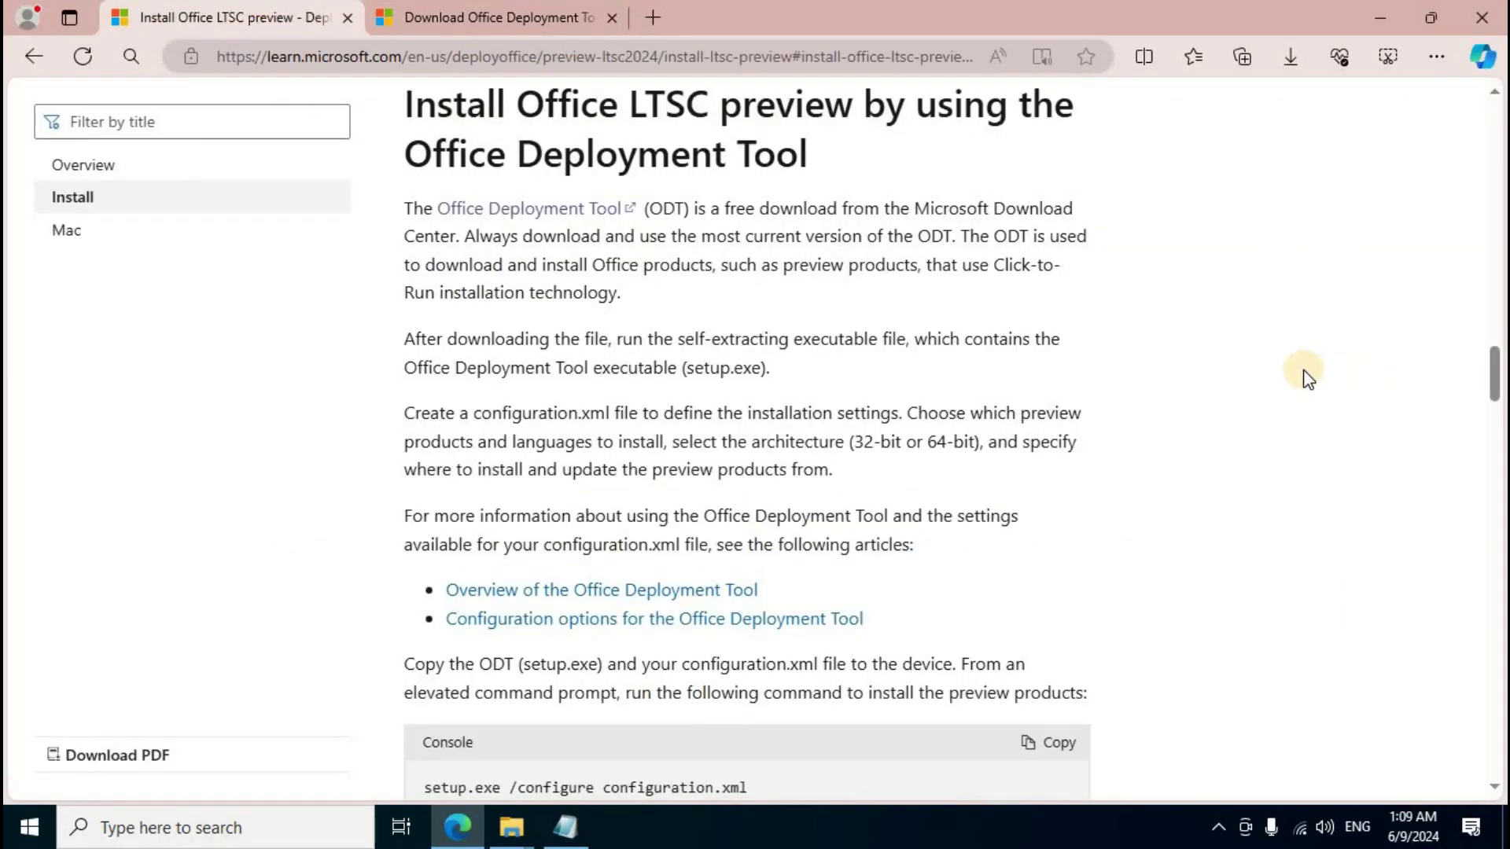
scroll(1304, 374, "down", 10)
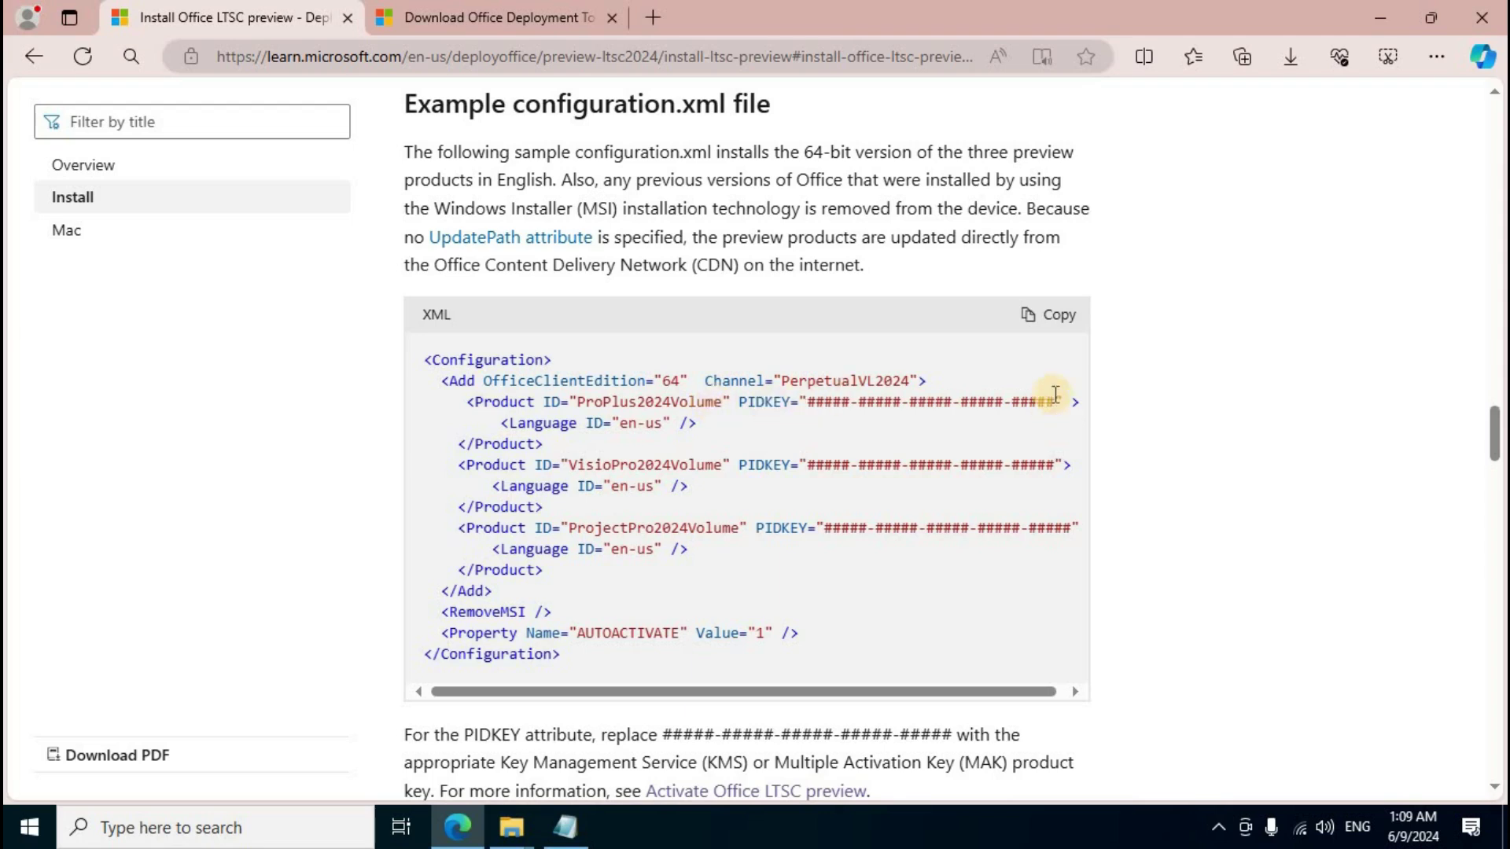
left_click(1057, 324)
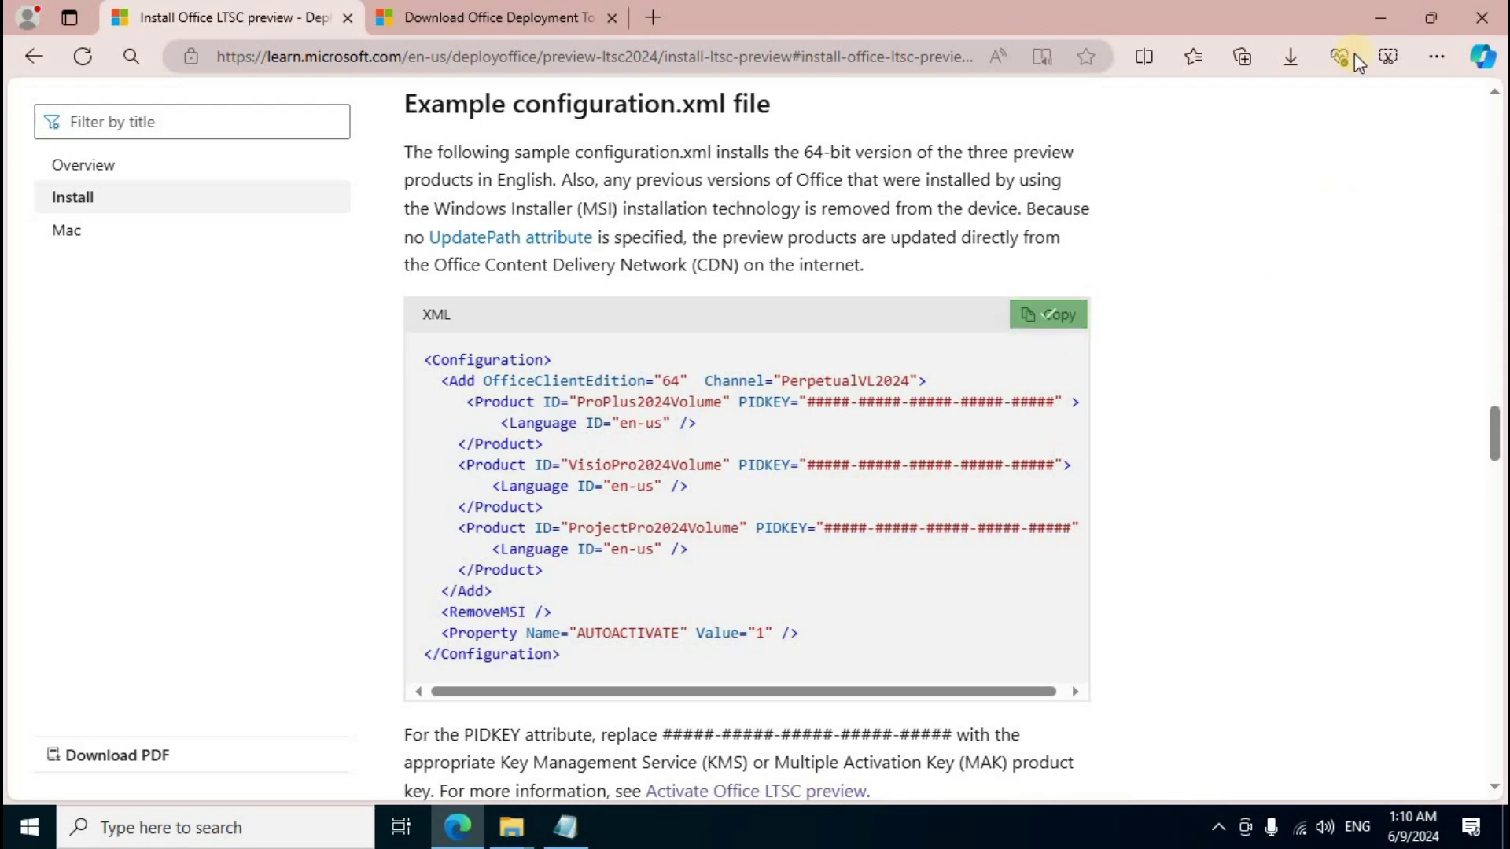
left_click(1376, 15)
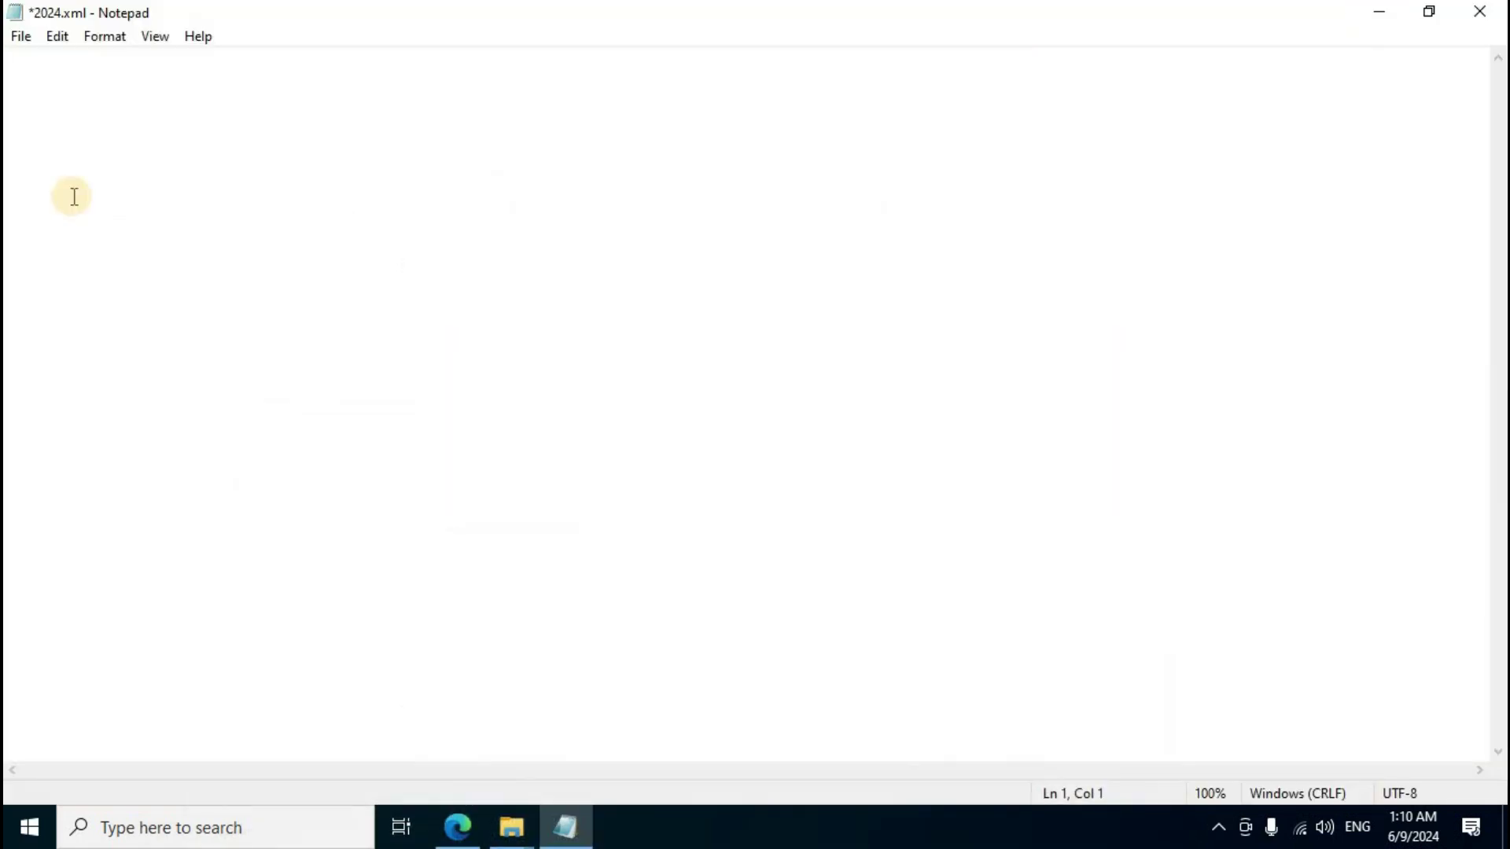
key("ctrl+v")
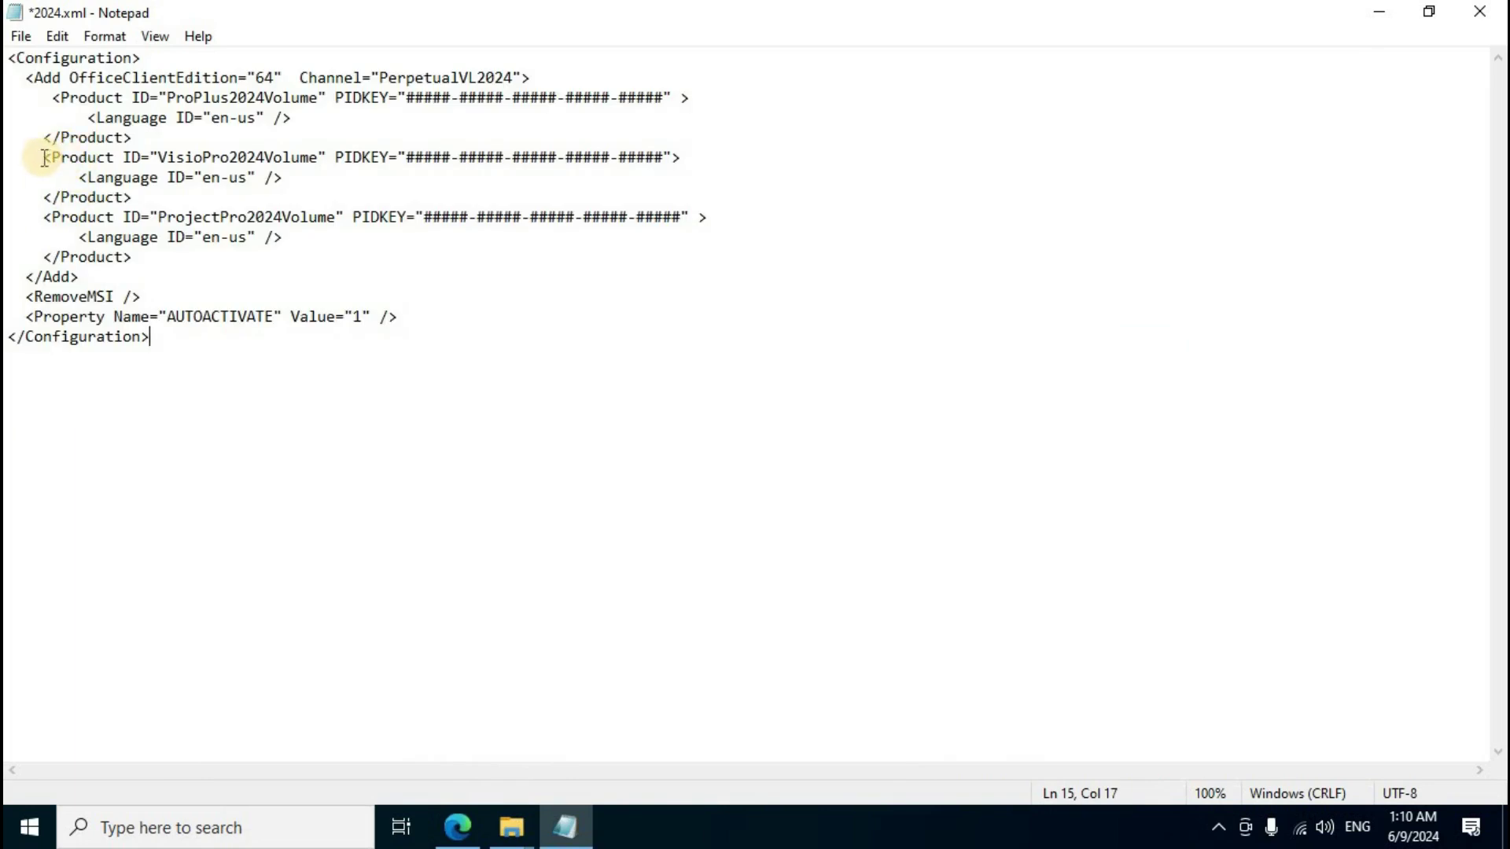
left_click_drag(45, 158, 478, 252)
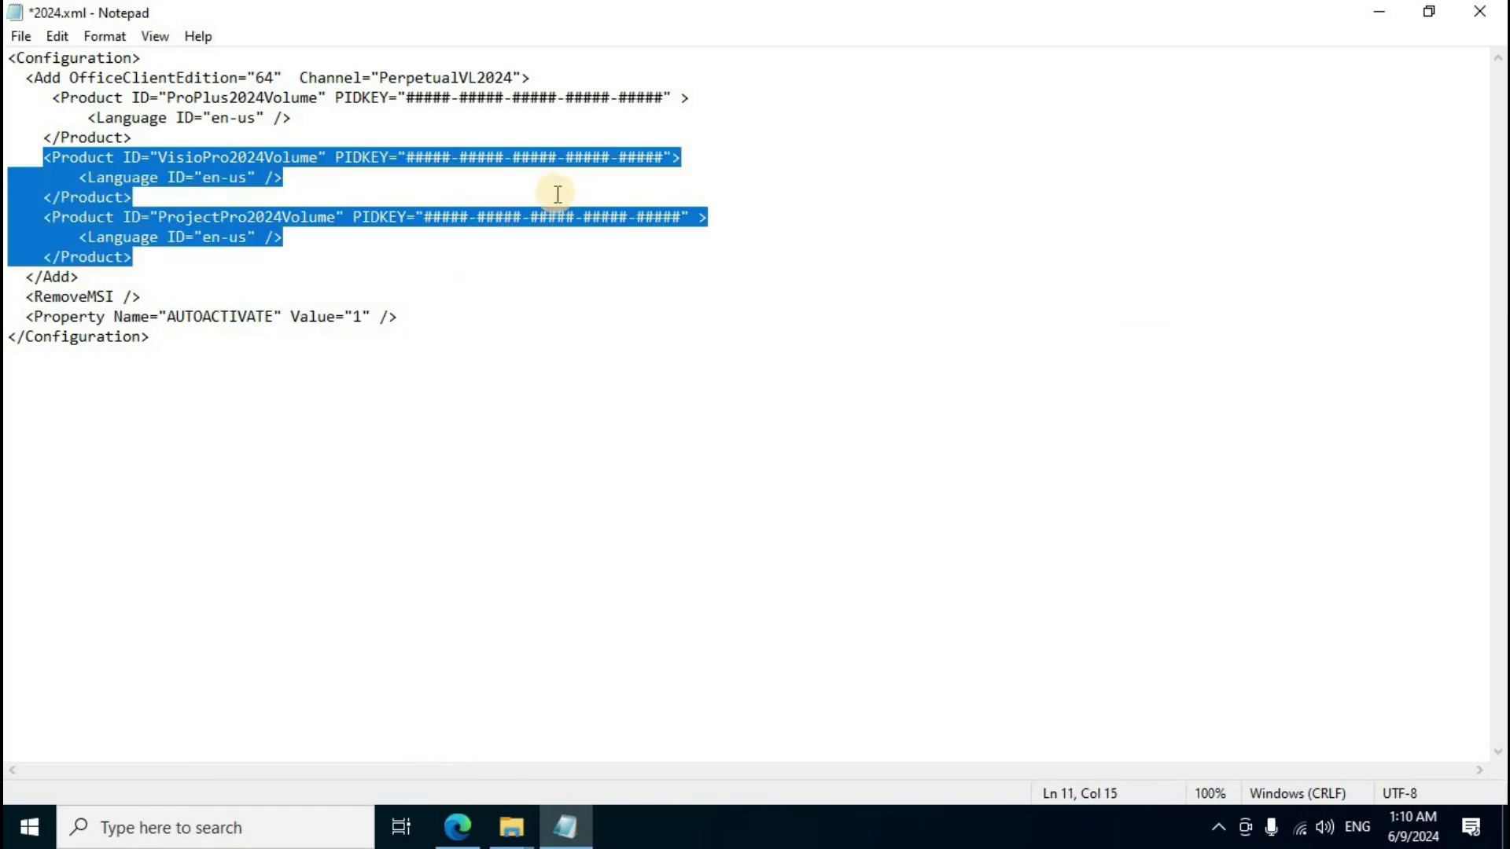
key("Delete")
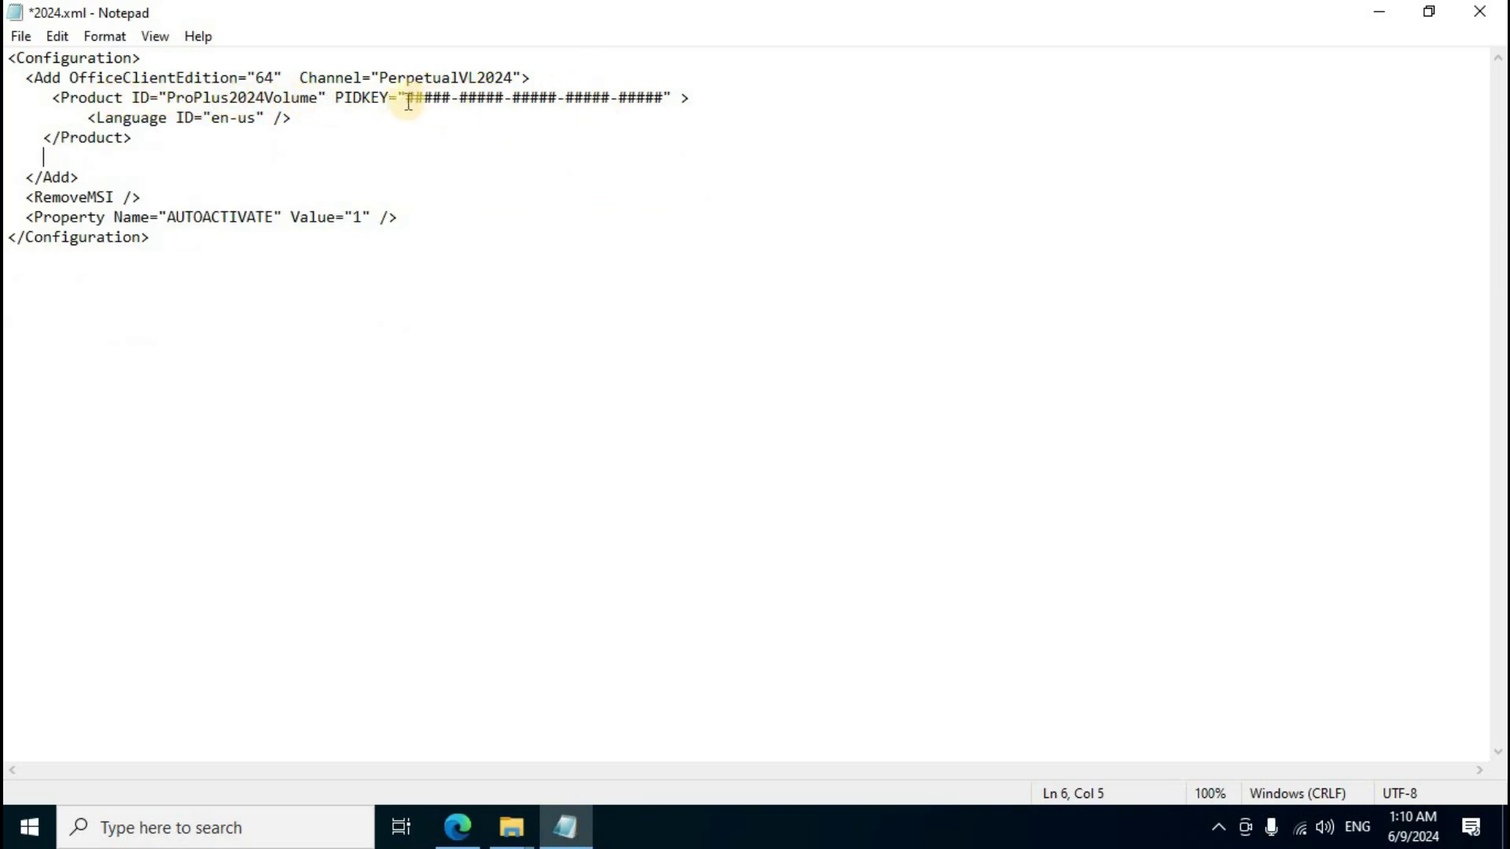
Replace the ProPlus2024Volume PIDKEY placeholder in 2024.xml with the KMS product key listed online for Office LTSC 2024 for commercial preview.
left_click_drag(407, 98, 665, 99)
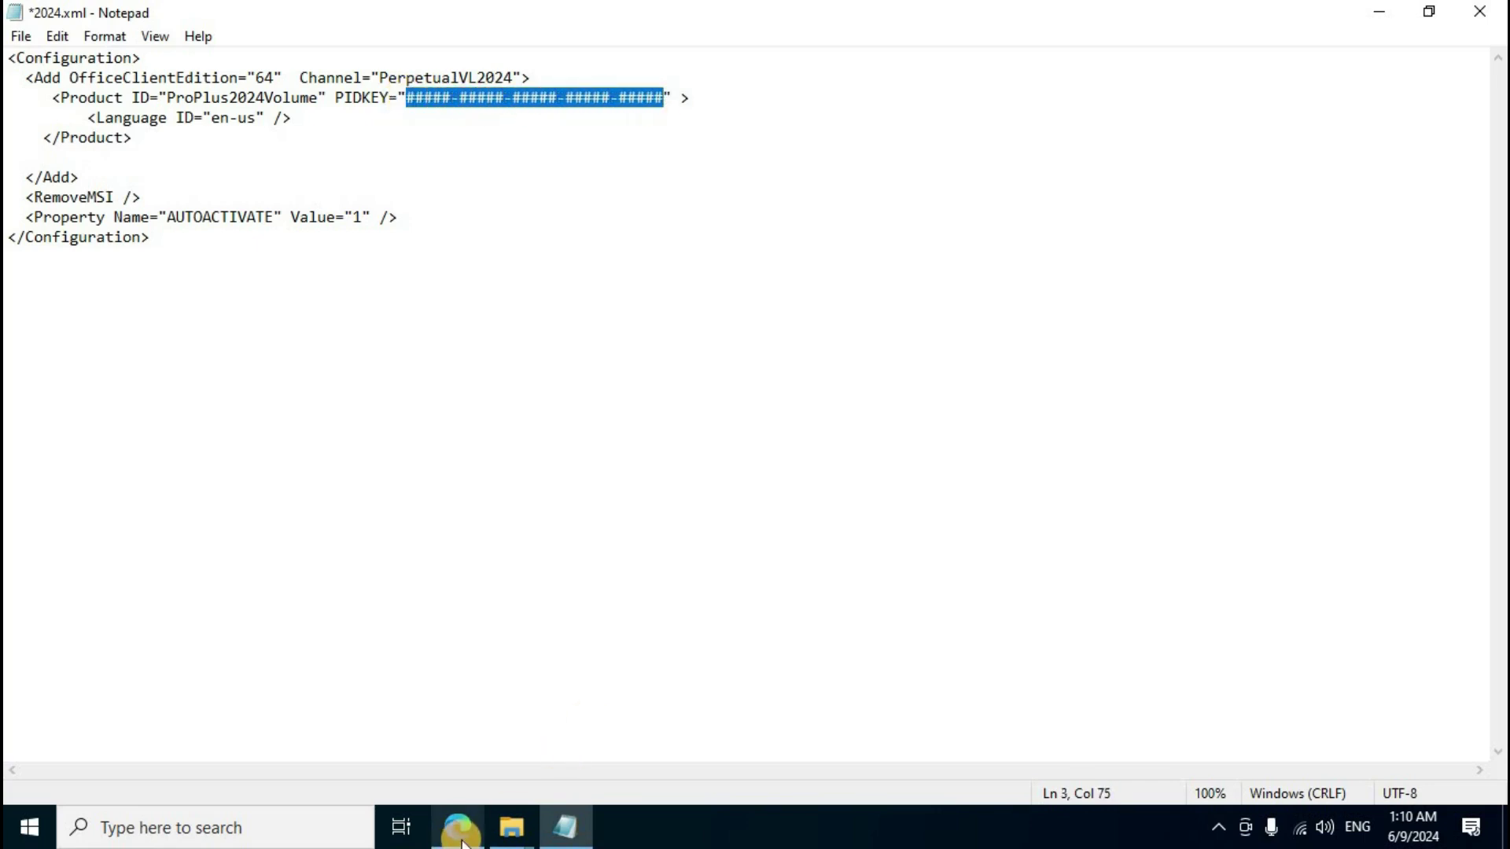
left_click(458, 828)
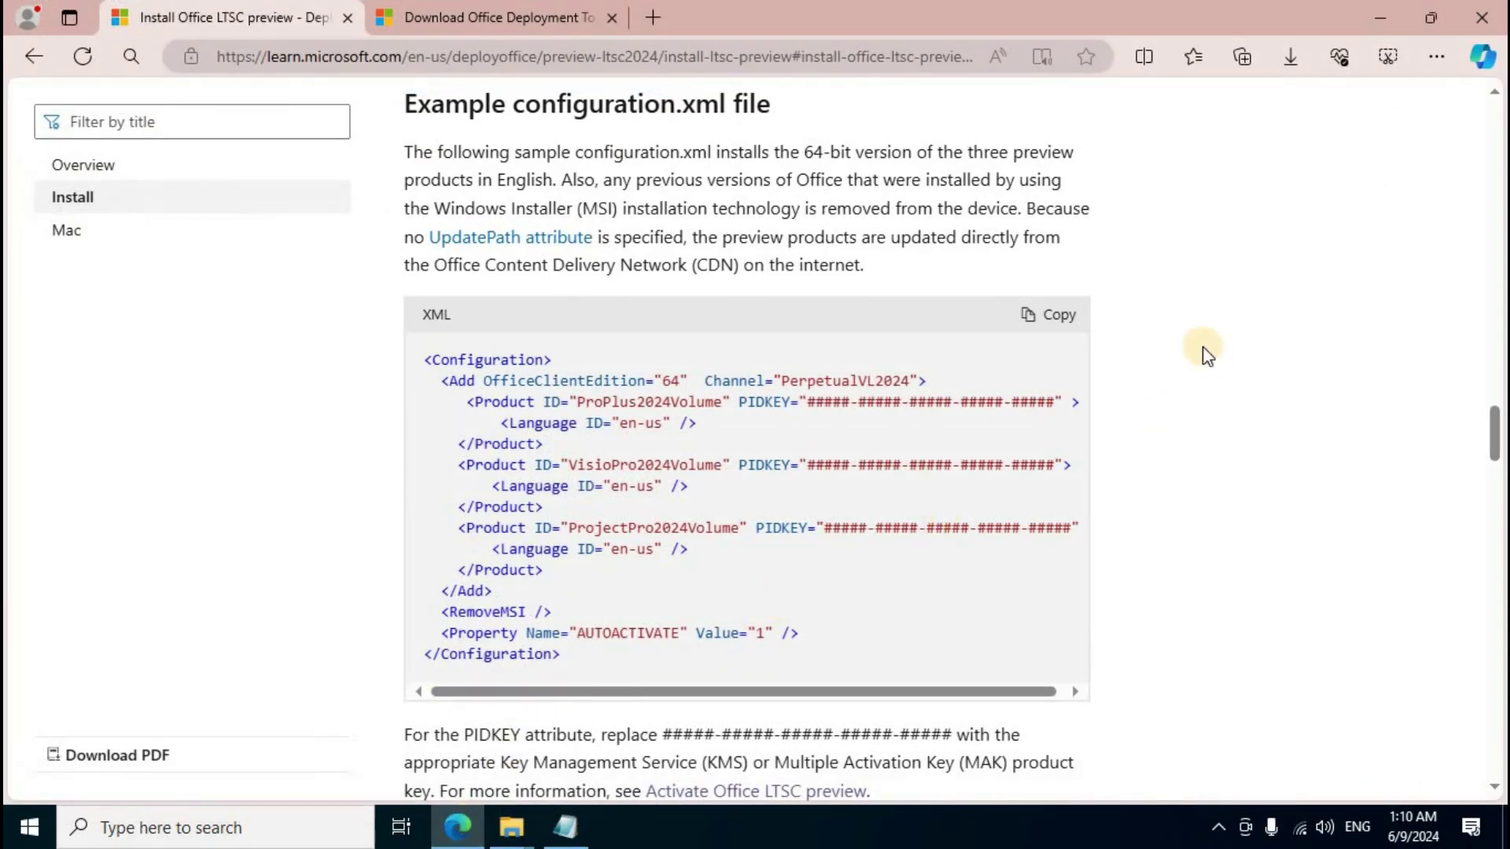
scroll(1194, 340, "down", 15)
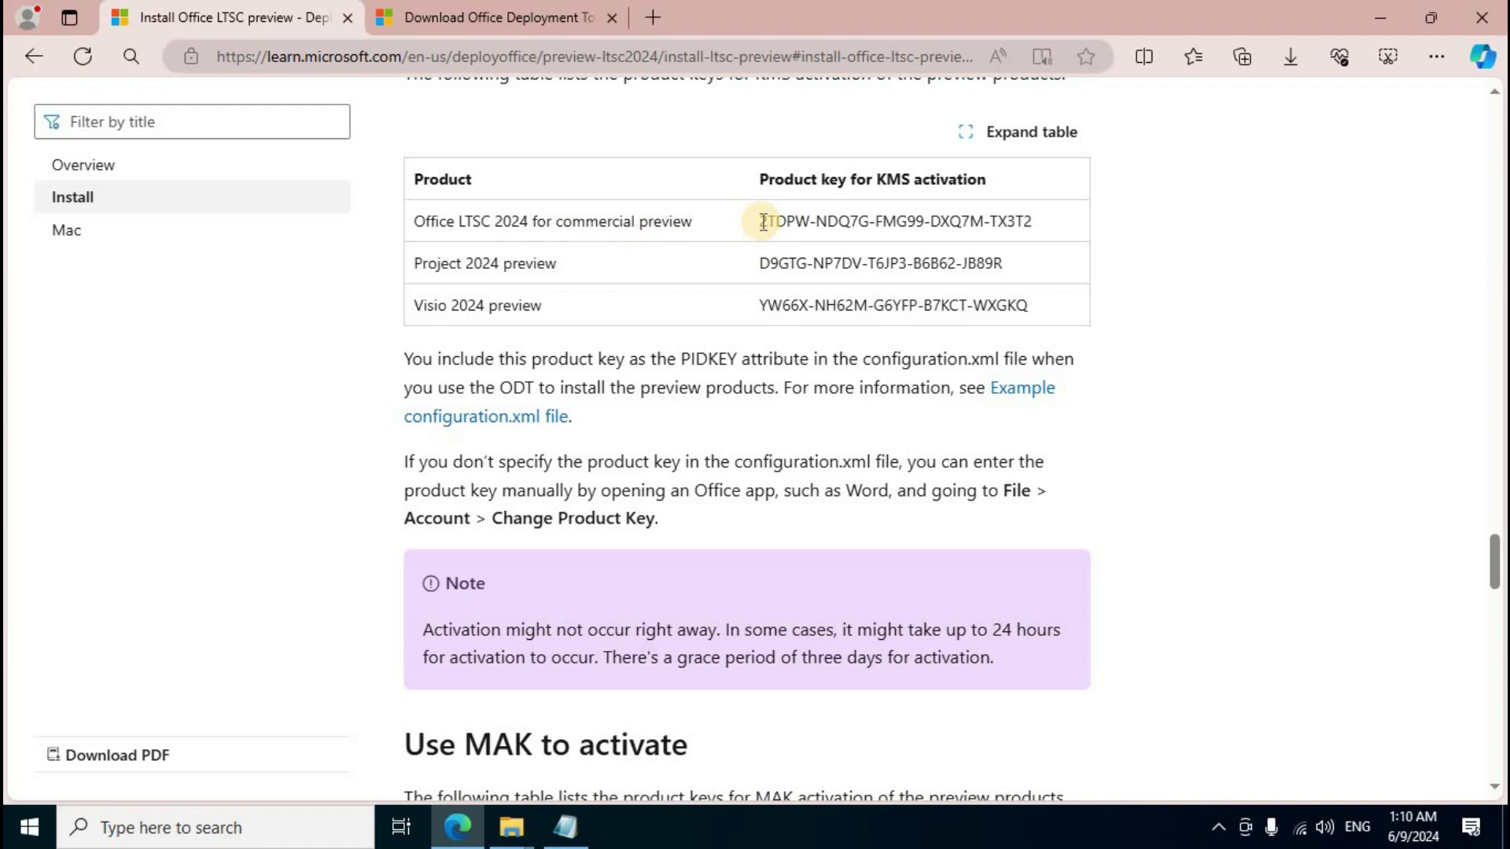
left_click_drag(761, 223, 1036, 224)
right_click(1004, 215)
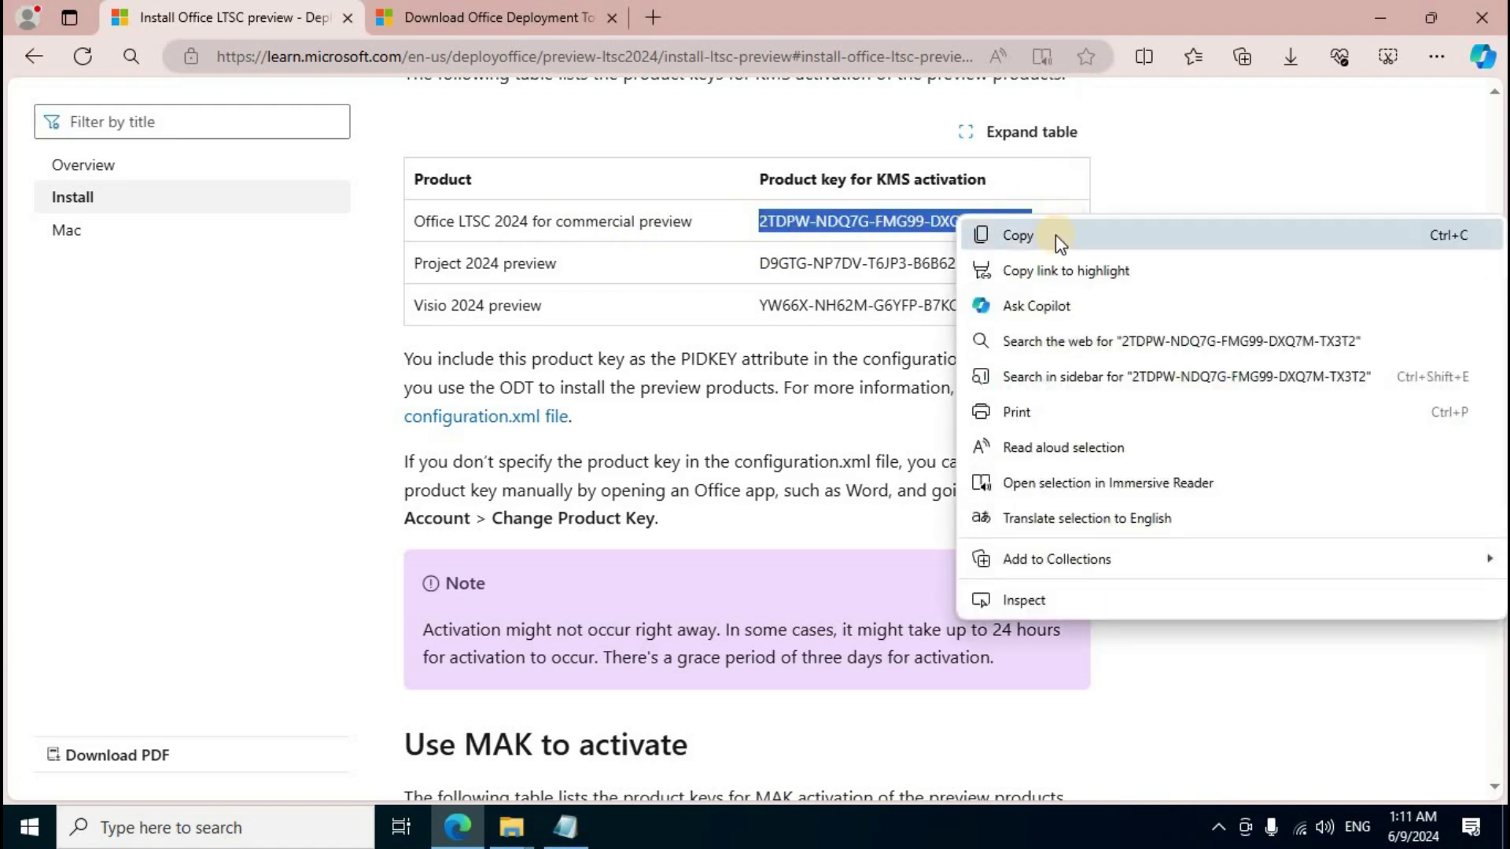
left_click(1020, 241)
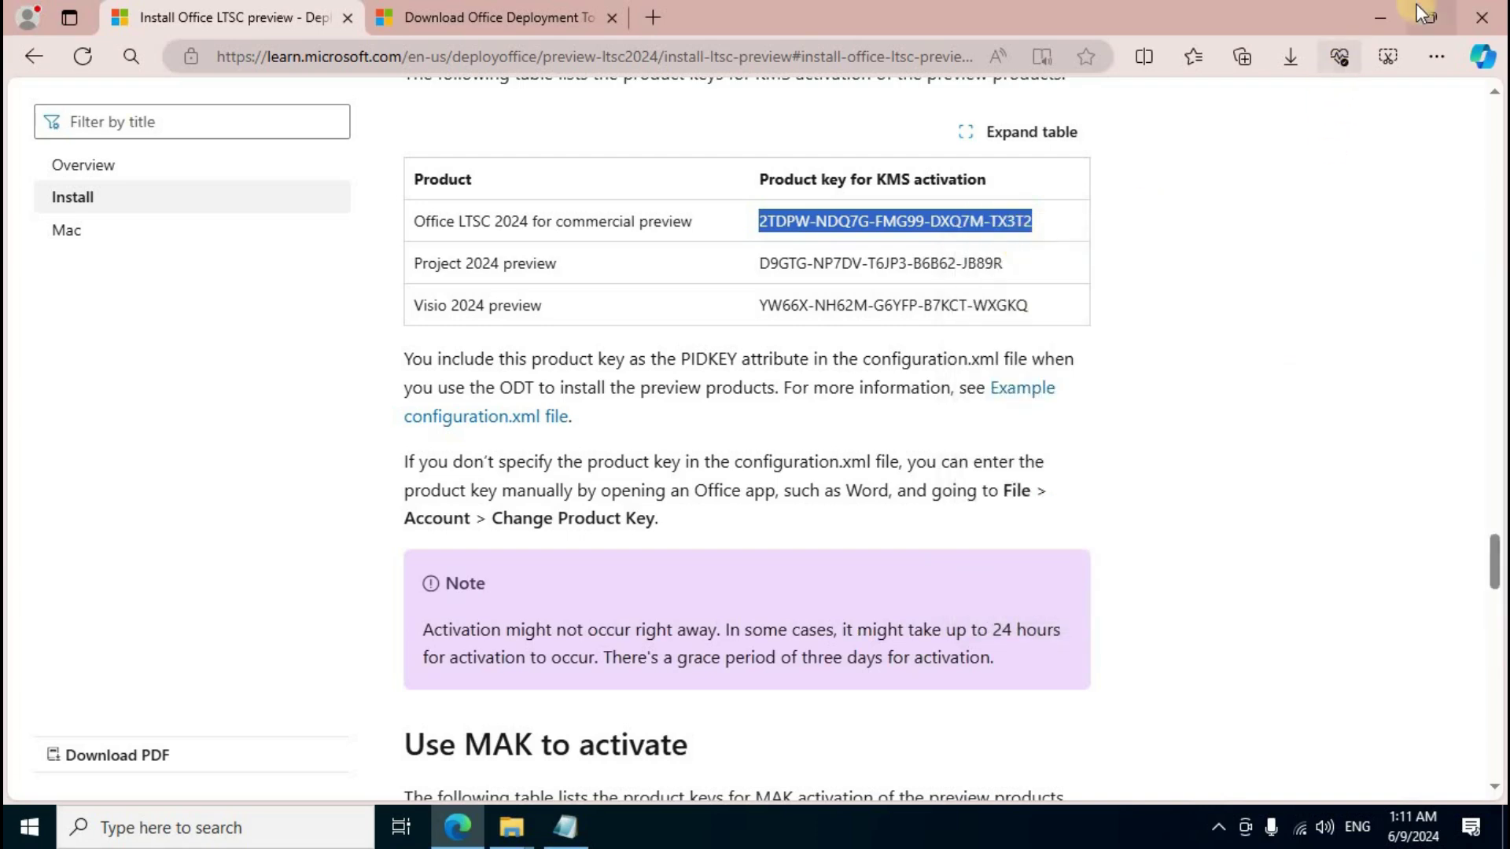
left_click(1368, 20)
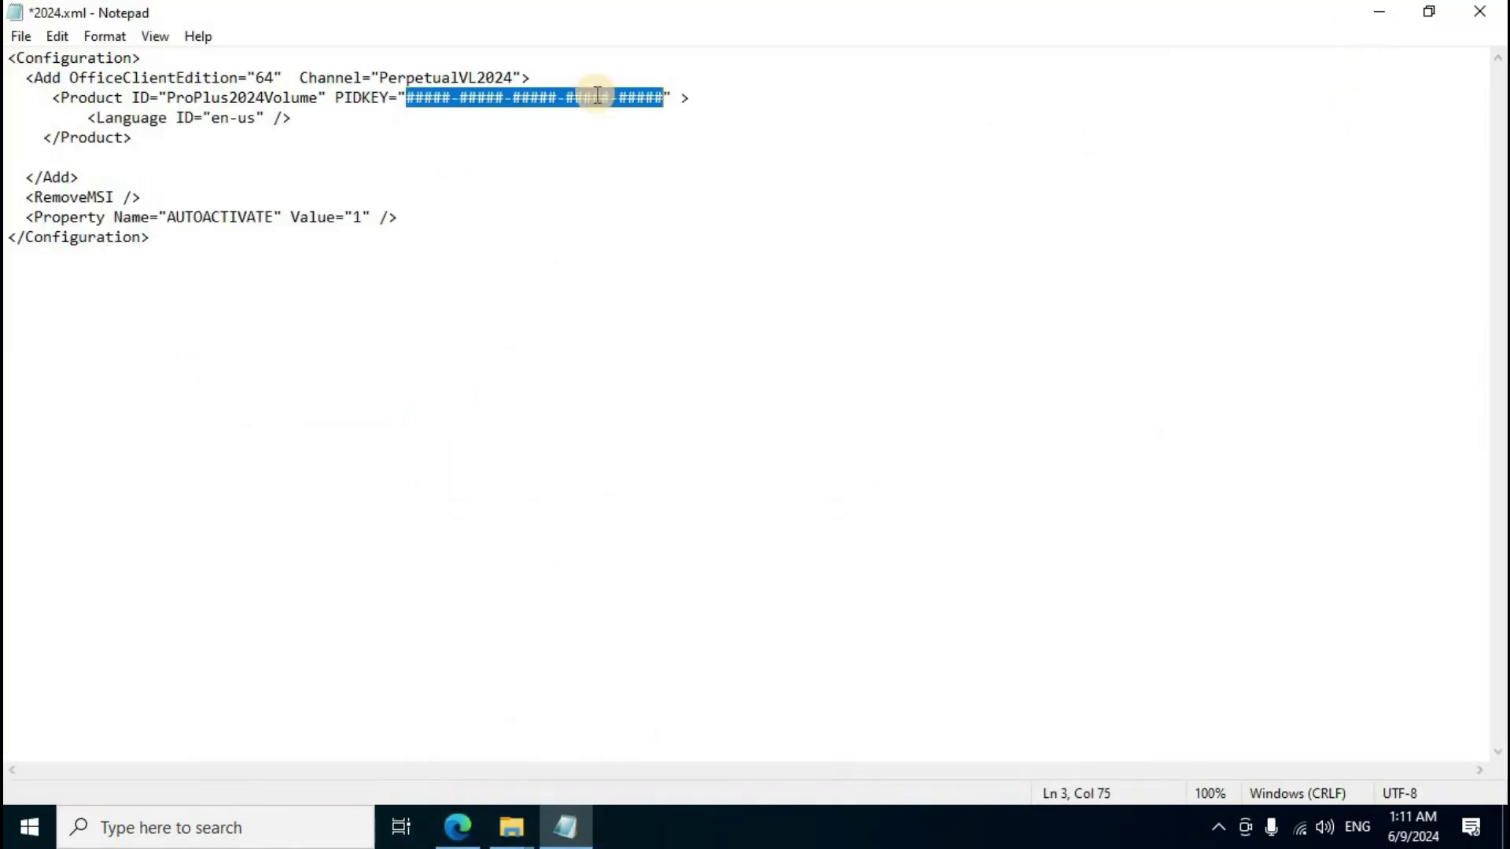
key("ctrl+v")
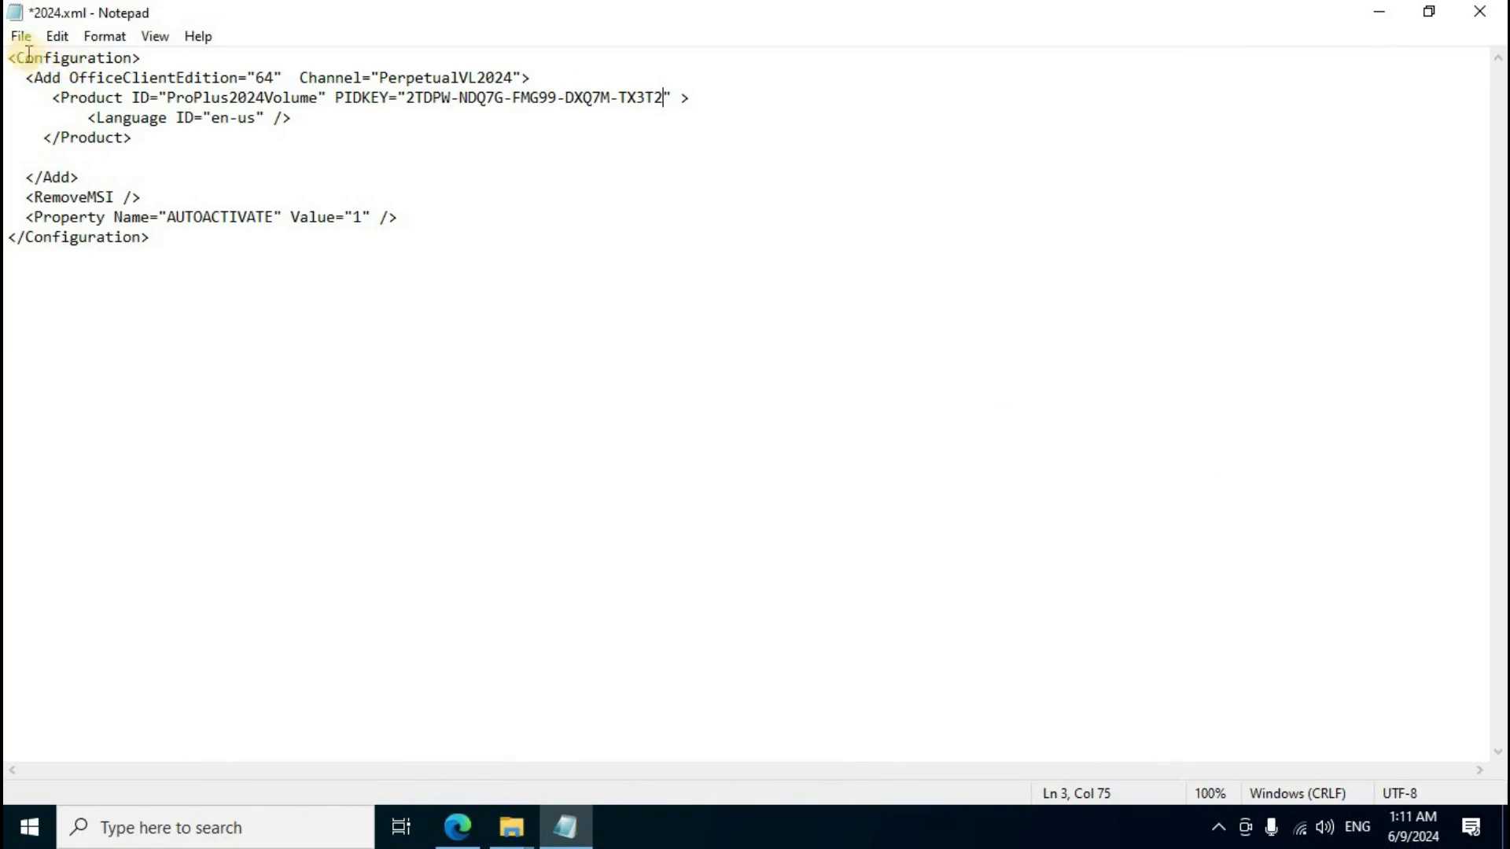
Save the edited 2024.xml configuration file and close Notepad.
left_click(18, 38)
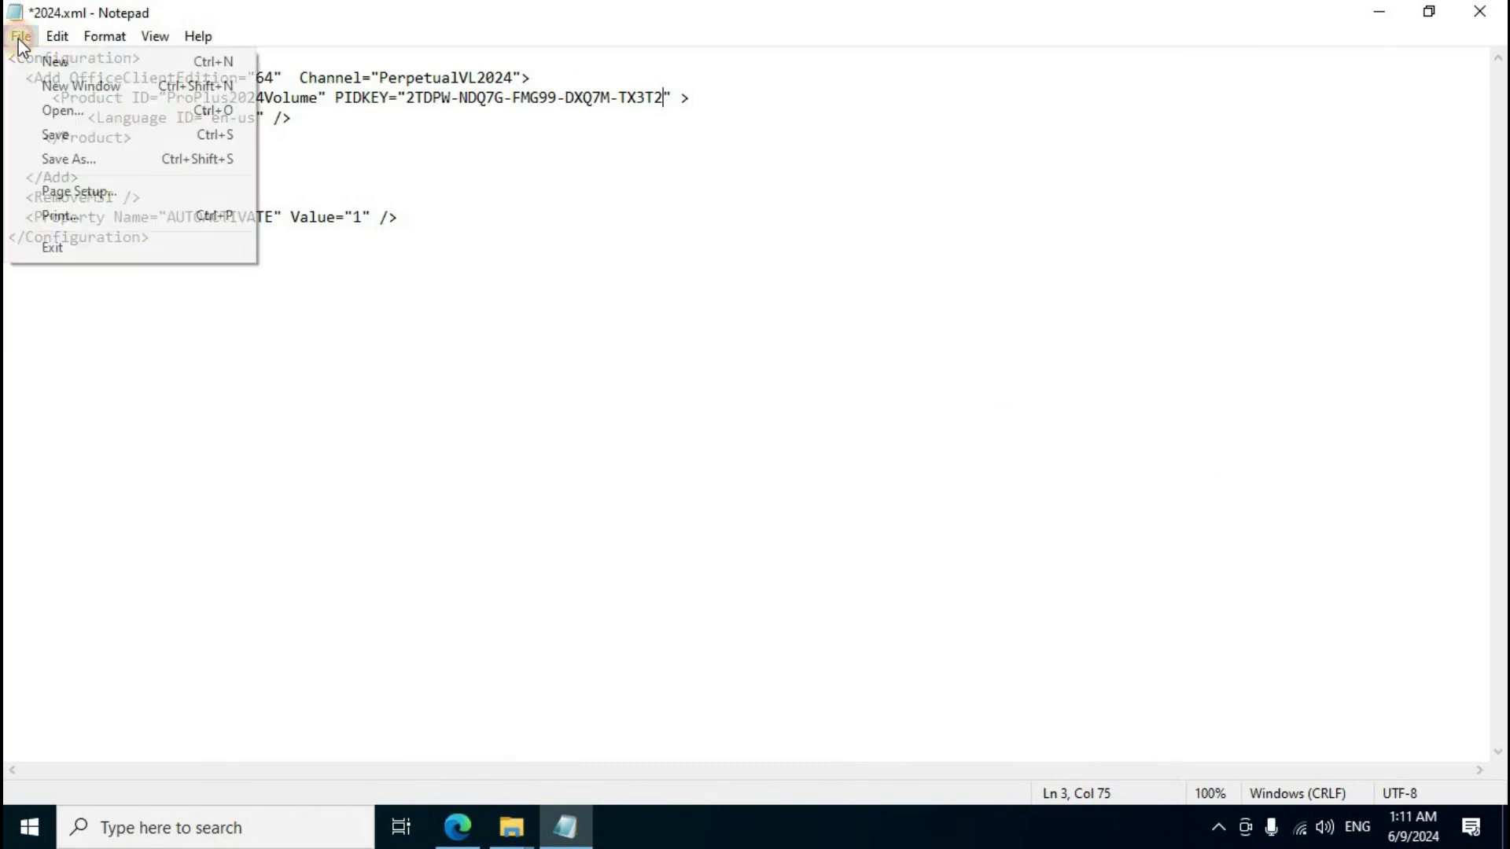
left_click(77, 133)
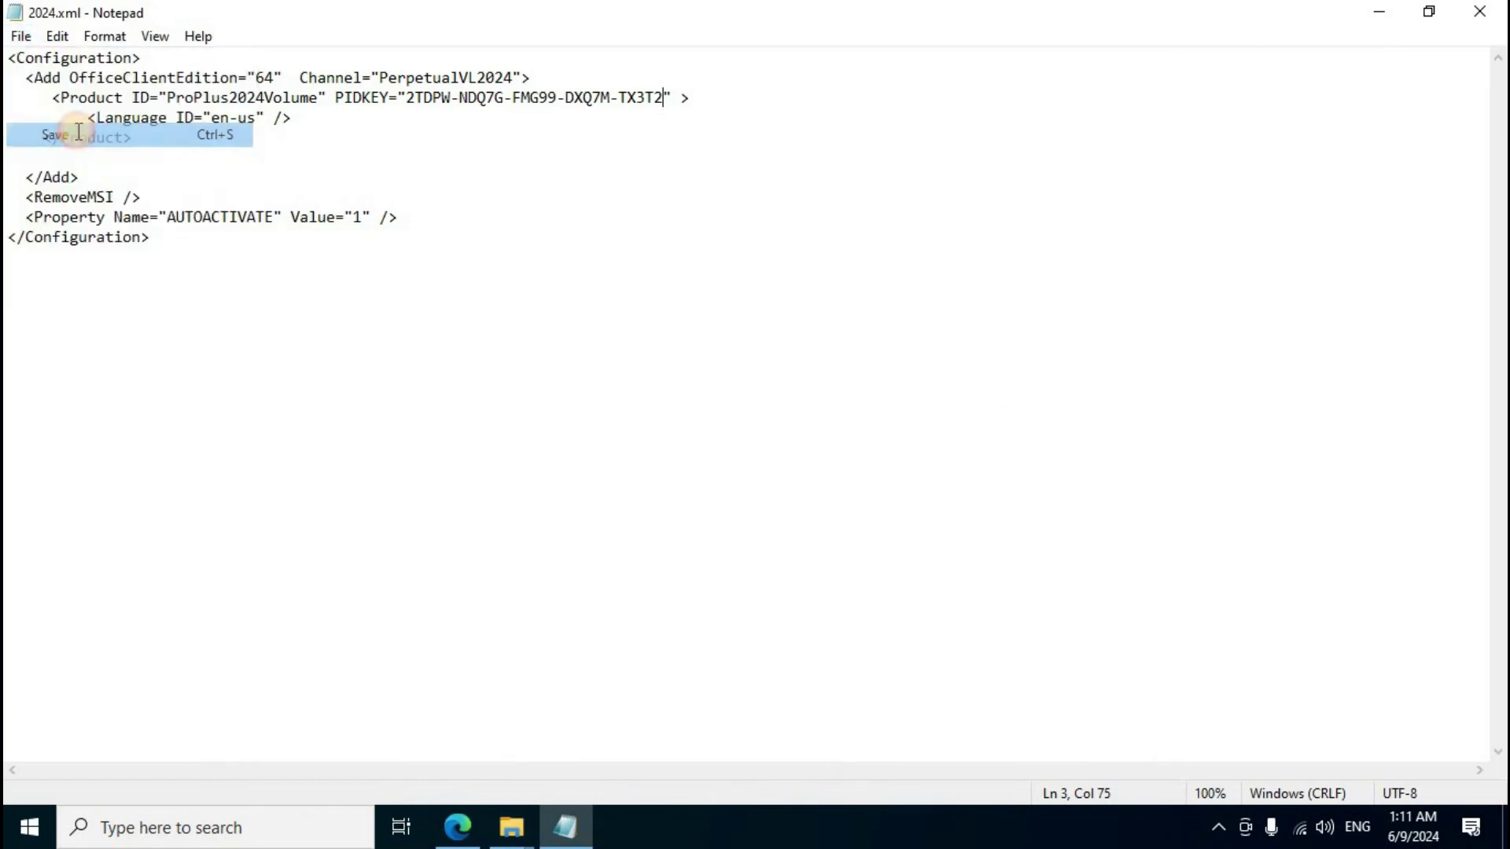
left_click(1497, 14)
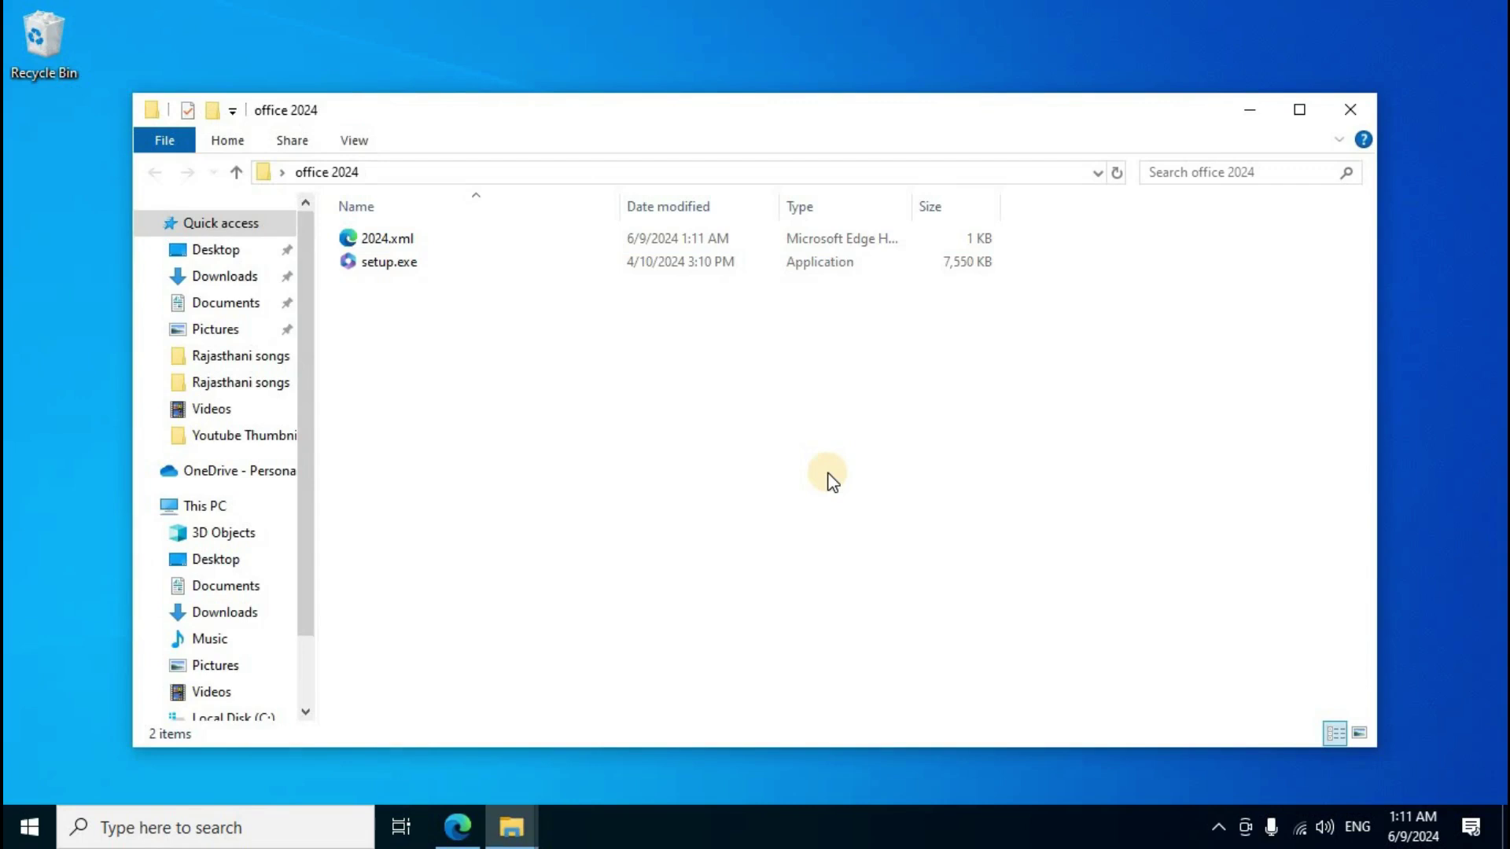
Run ".\setup.exe /configure 2024.xml" in PowerShell from the "office 2024" folder, and clear the PowerShell and folder windows off the screen.
right_click(878, 454)
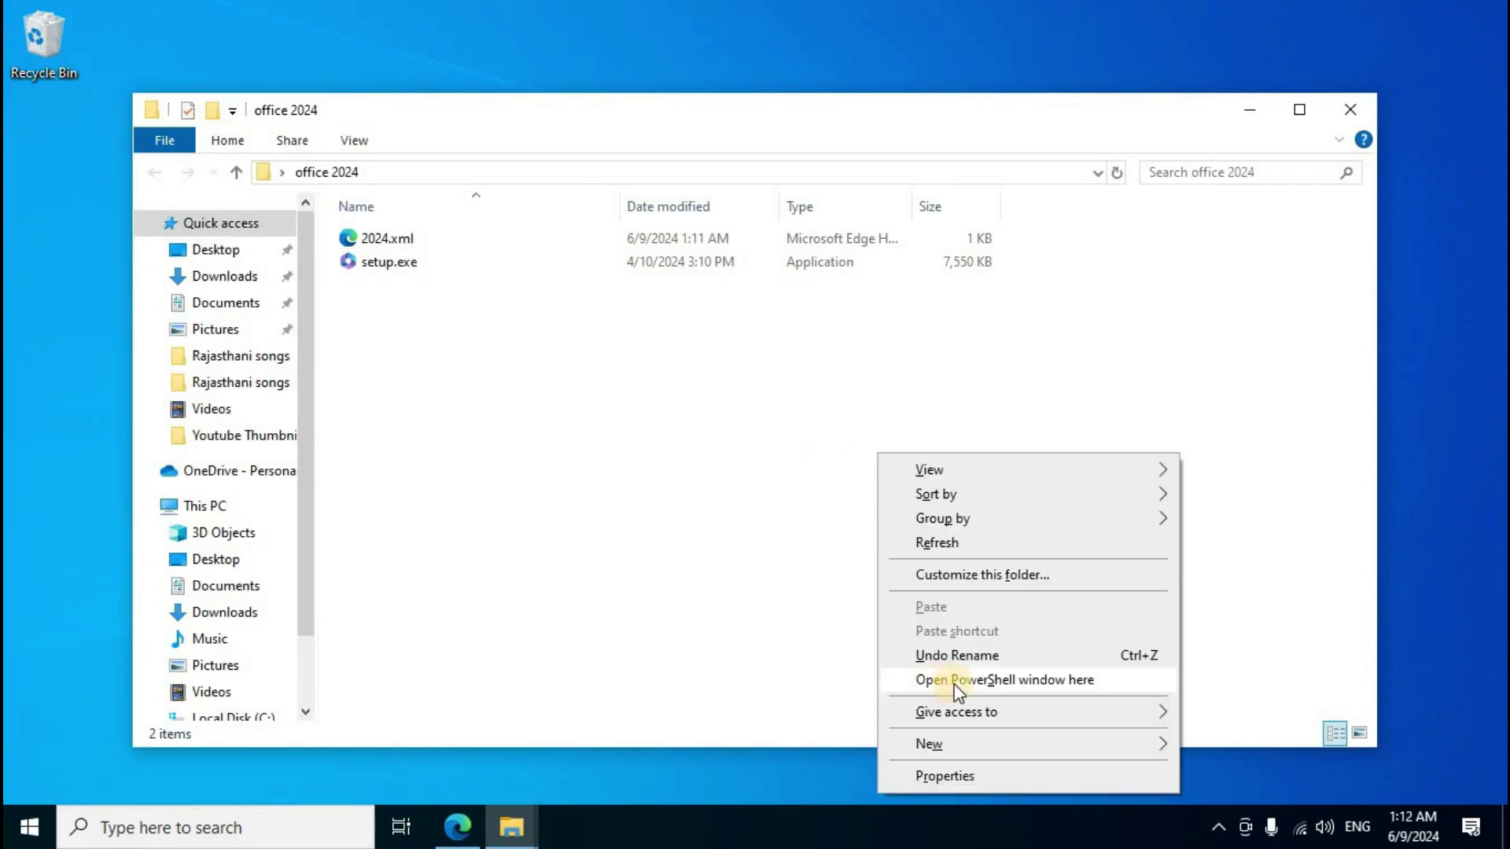
left_click(1096, 681)
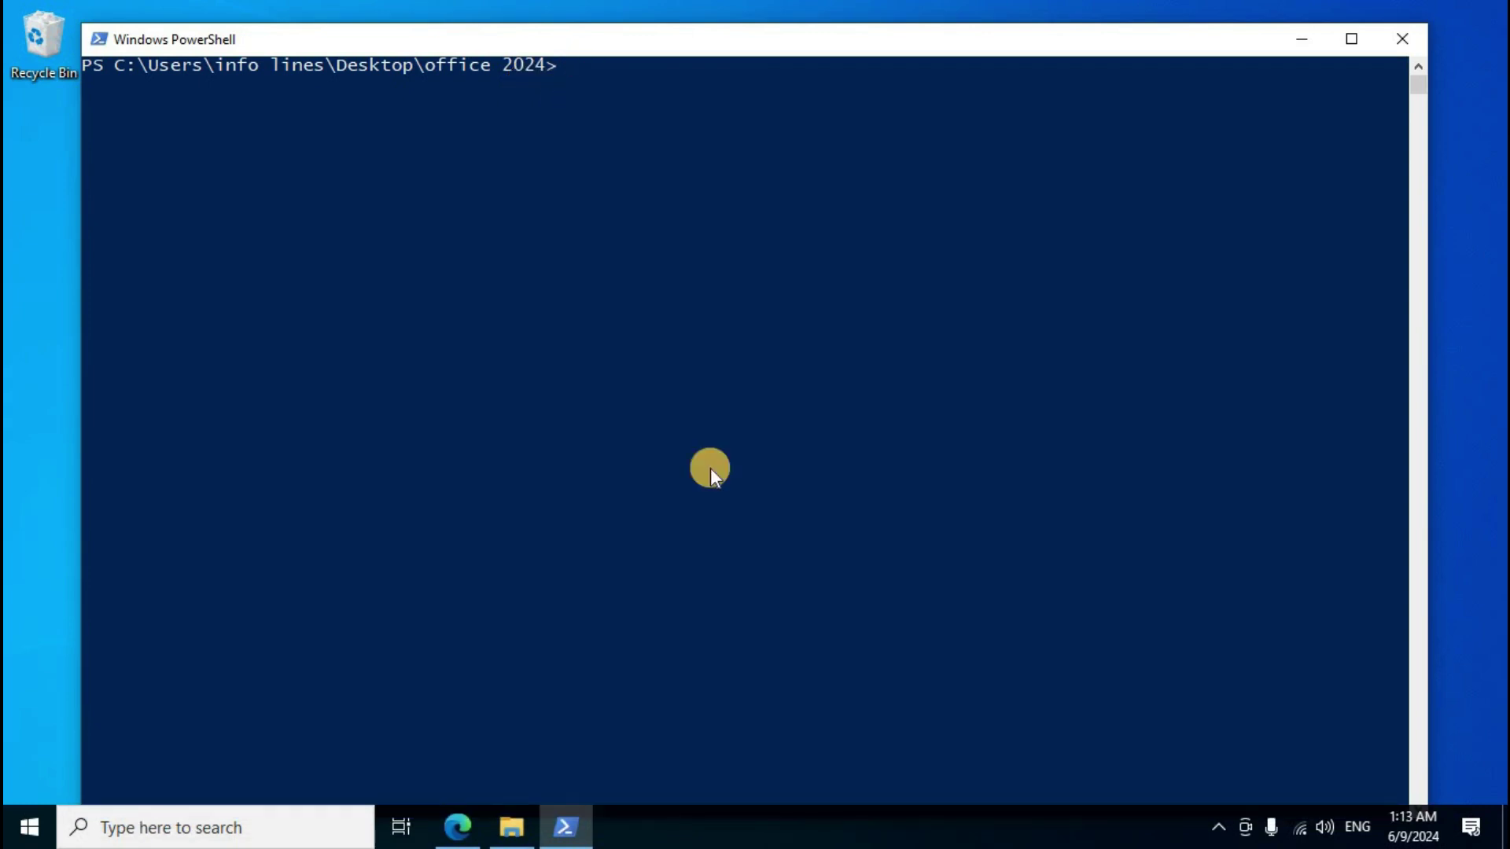
key("ctrl+v")
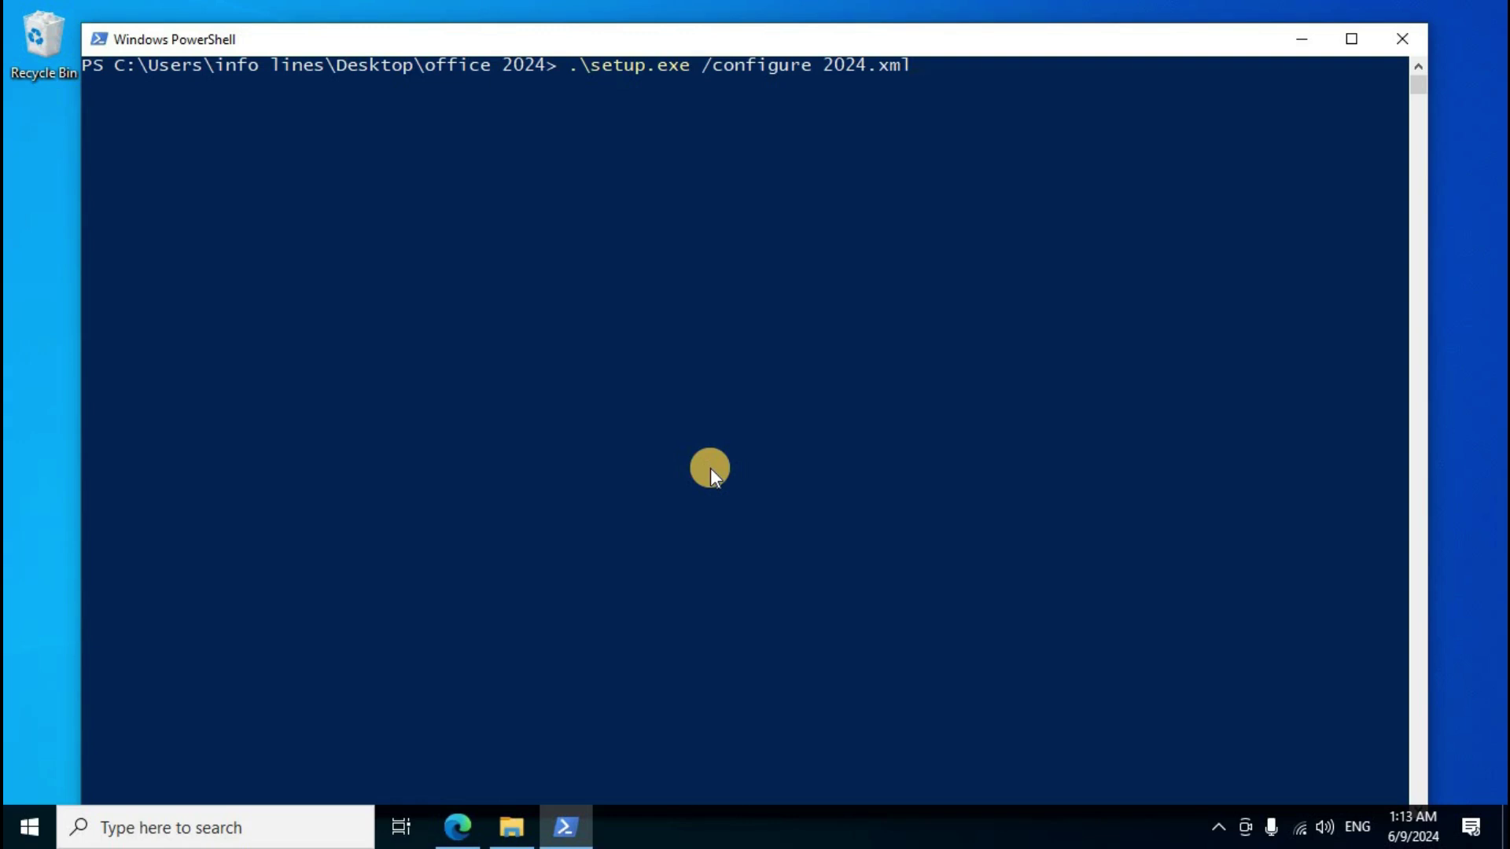
key("Return")
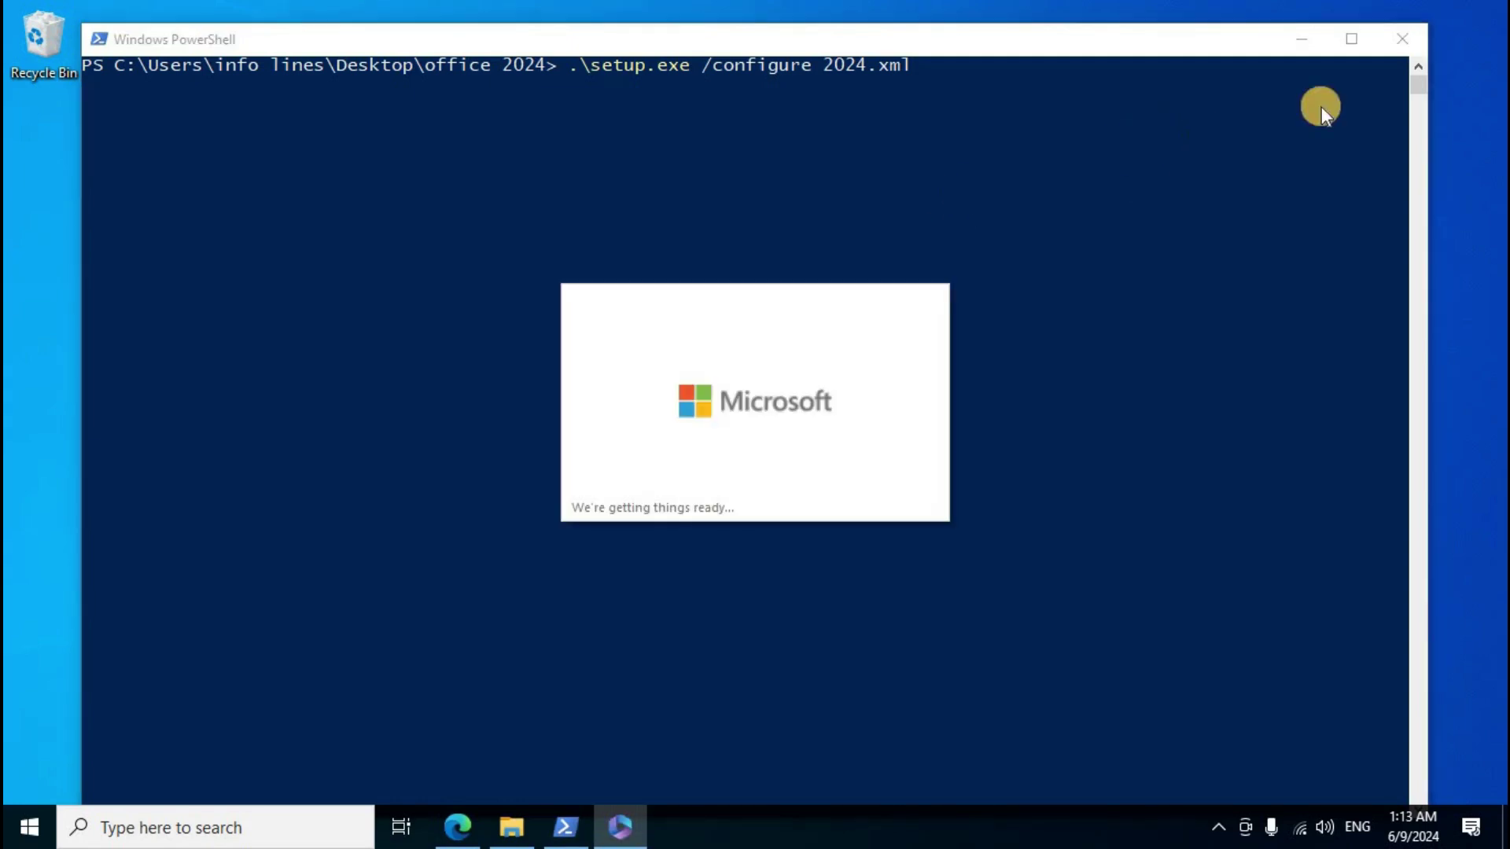
left_click(1396, 41)
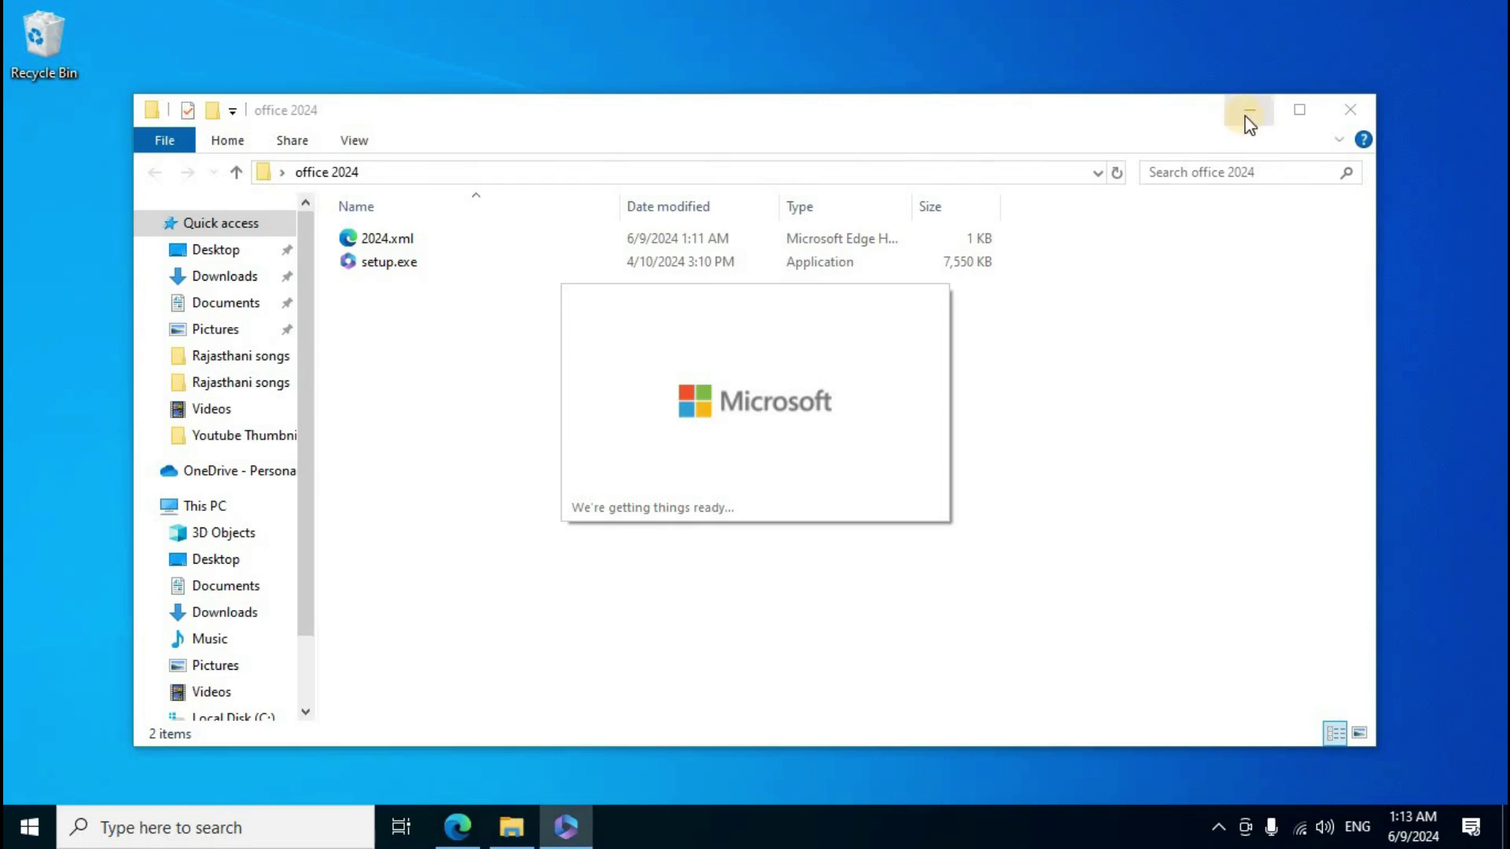
left_click(1241, 115)
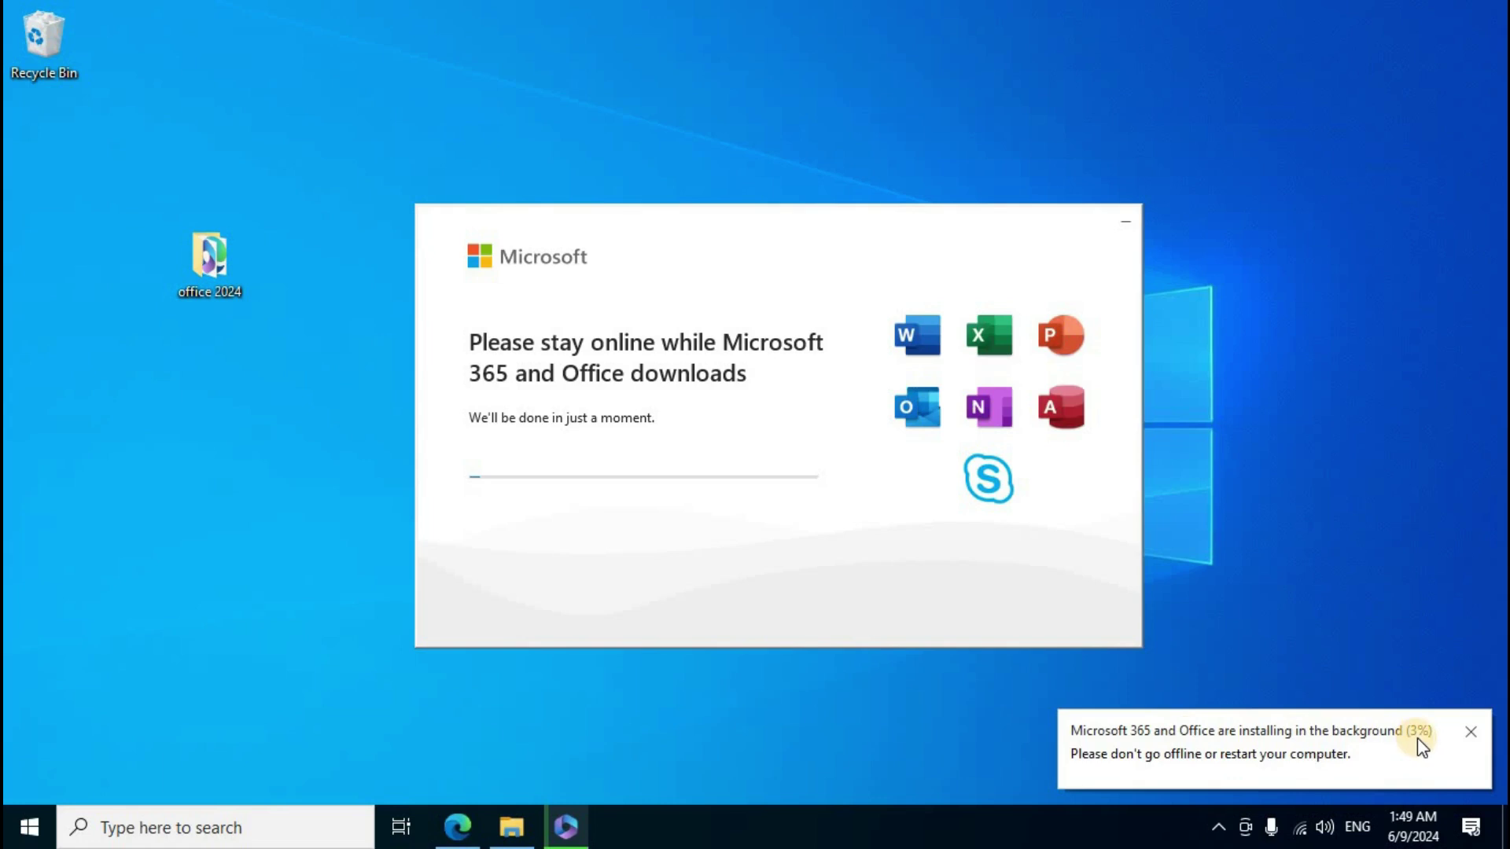
Check the Office installation progress from the hidden notification icons and close the installer once the installation completes.
left_click(1471, 733)
left_click(1217, 826)
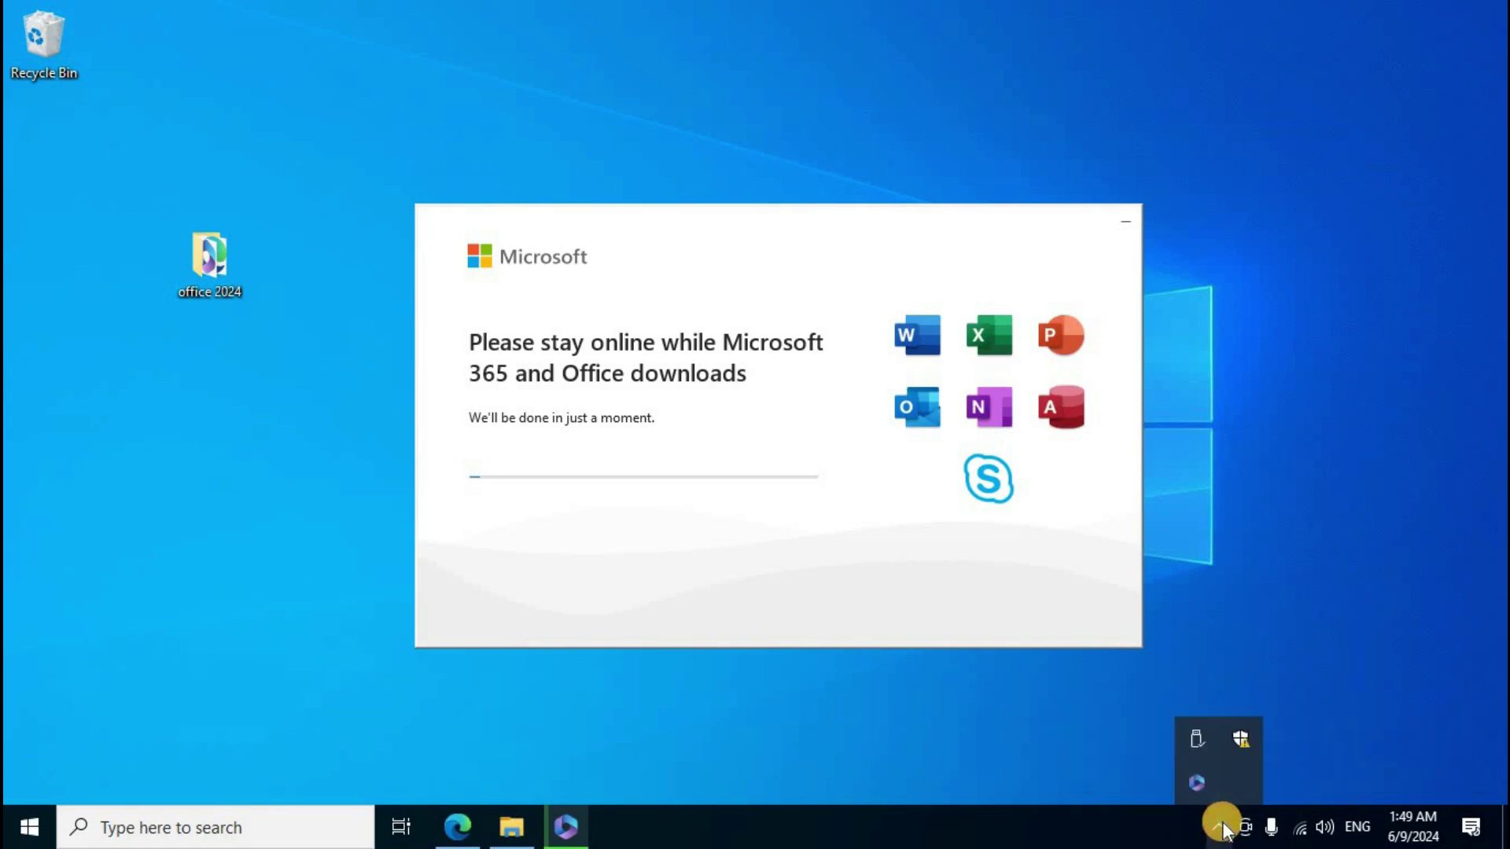
left_click(1200, 787)
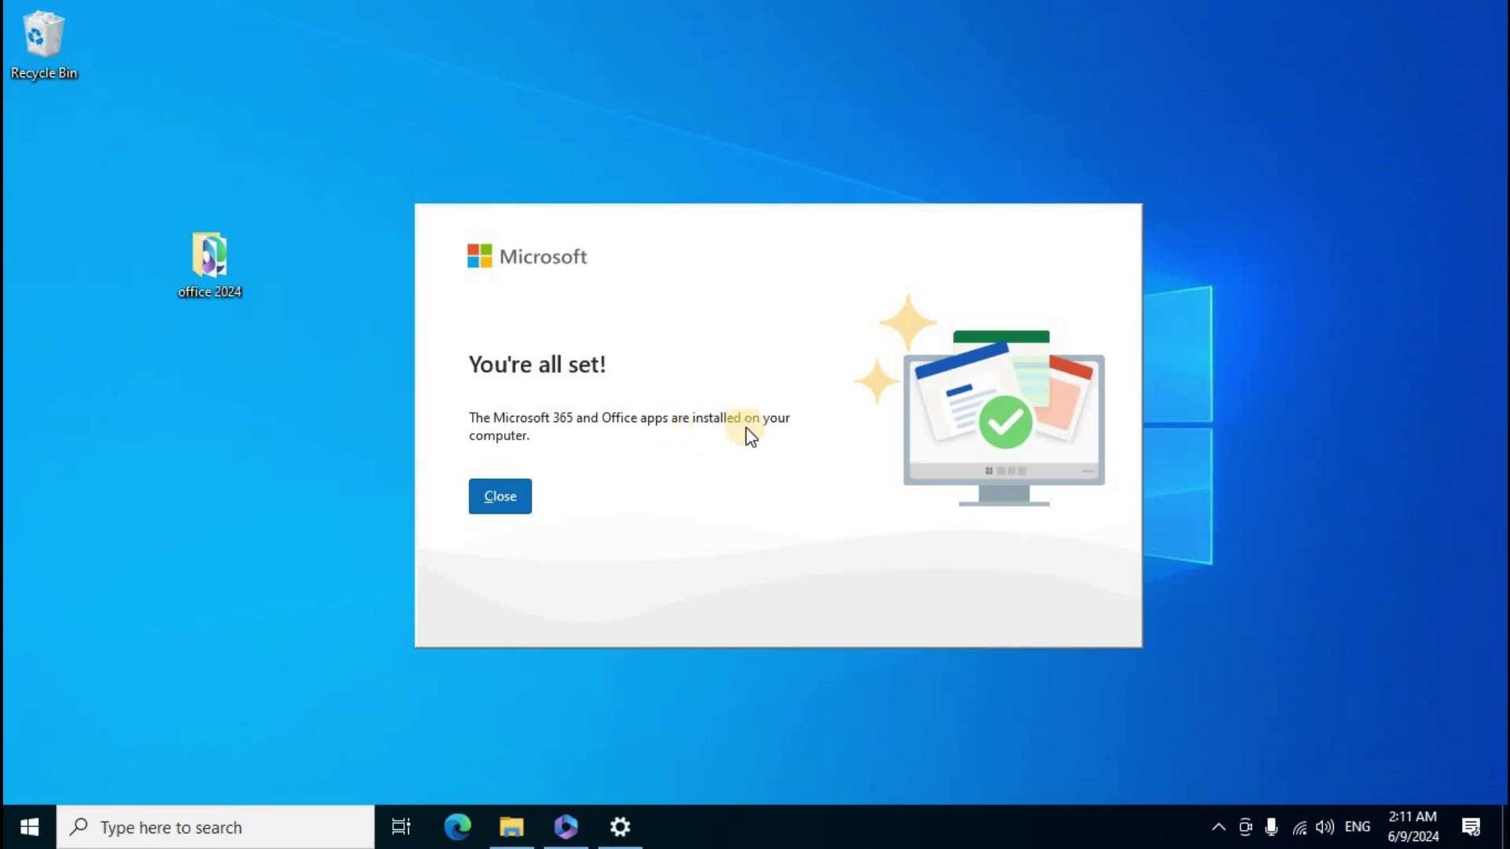
left_click(500, 497)
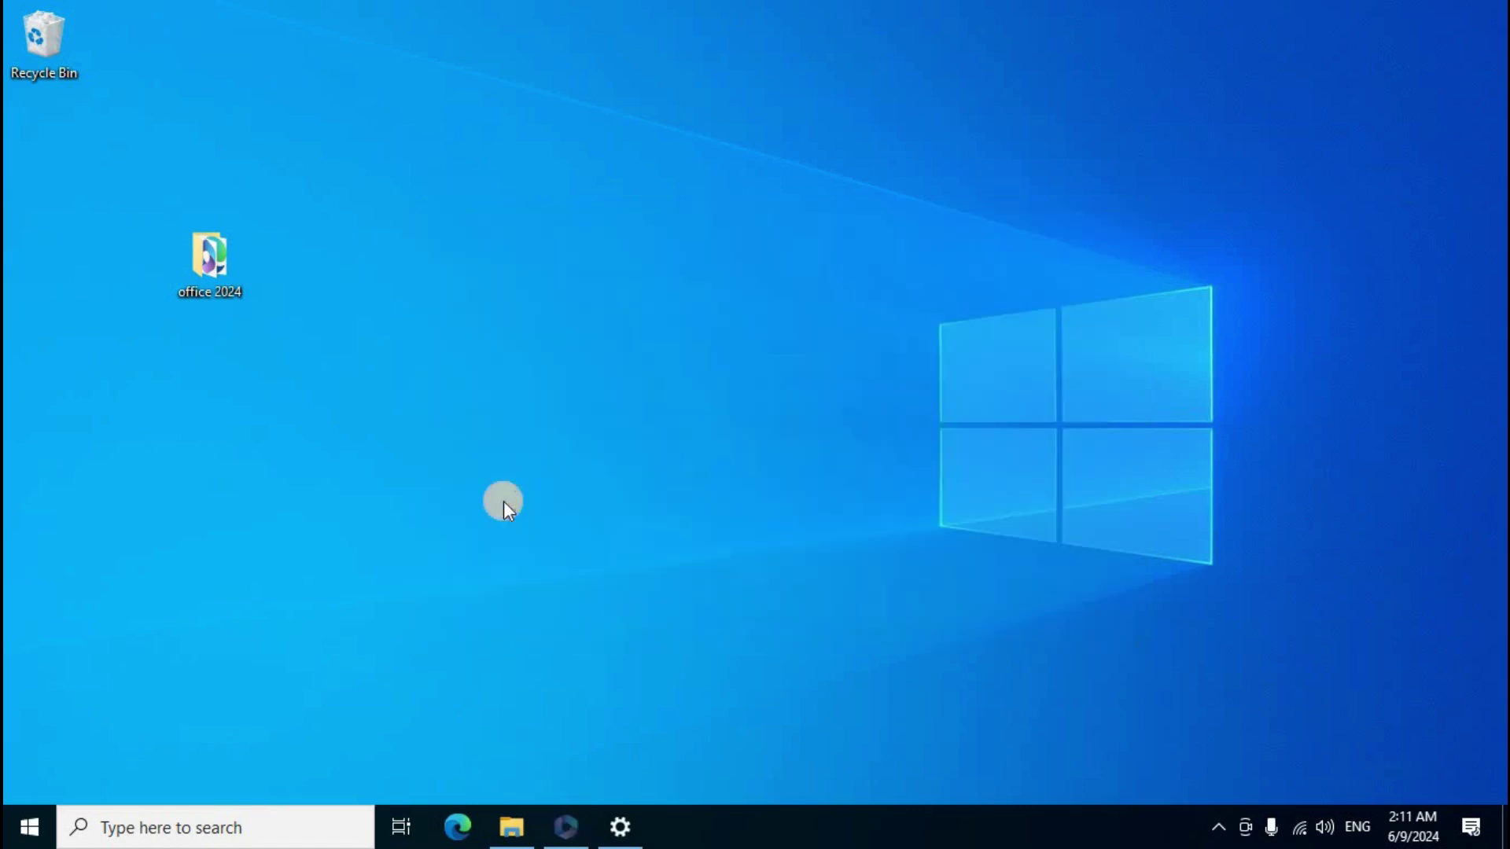
Launch the newly installed Word and accept the Microsoft Office license agreement.
left_click(30, 827)
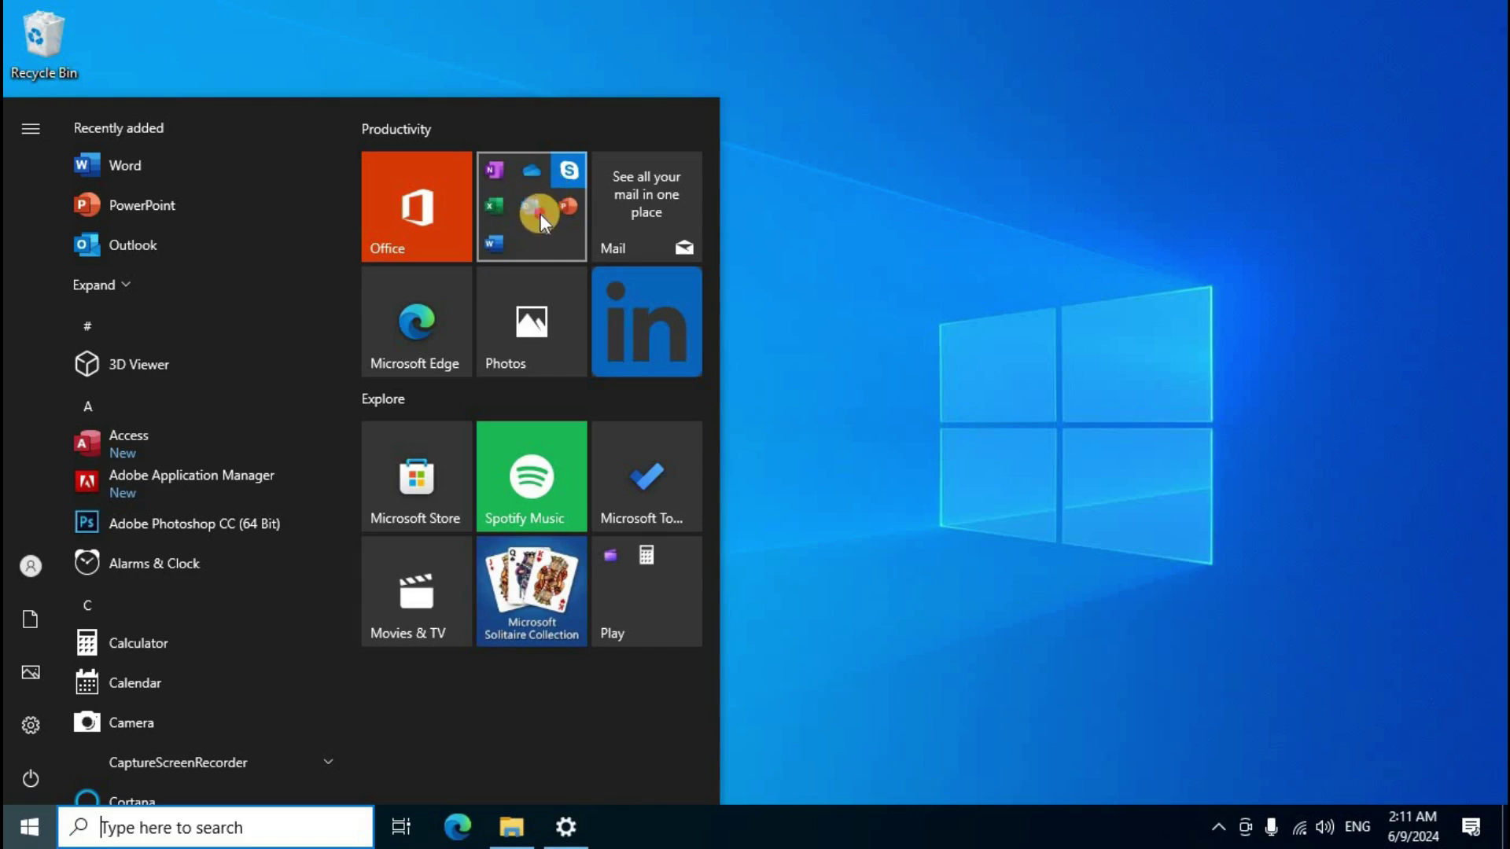
left_click(540, 213)
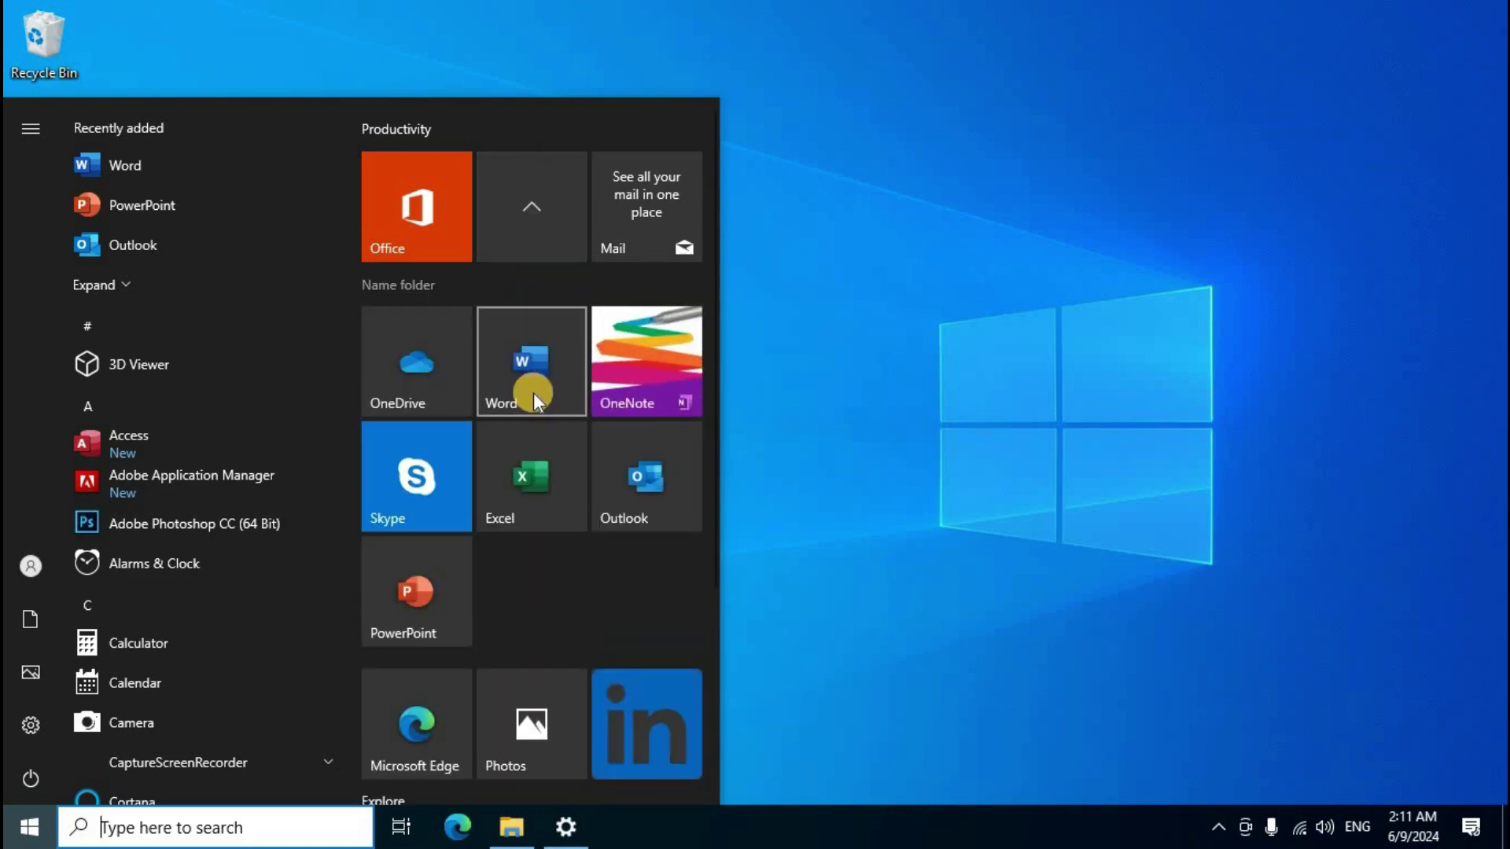
left_click(533, 393)
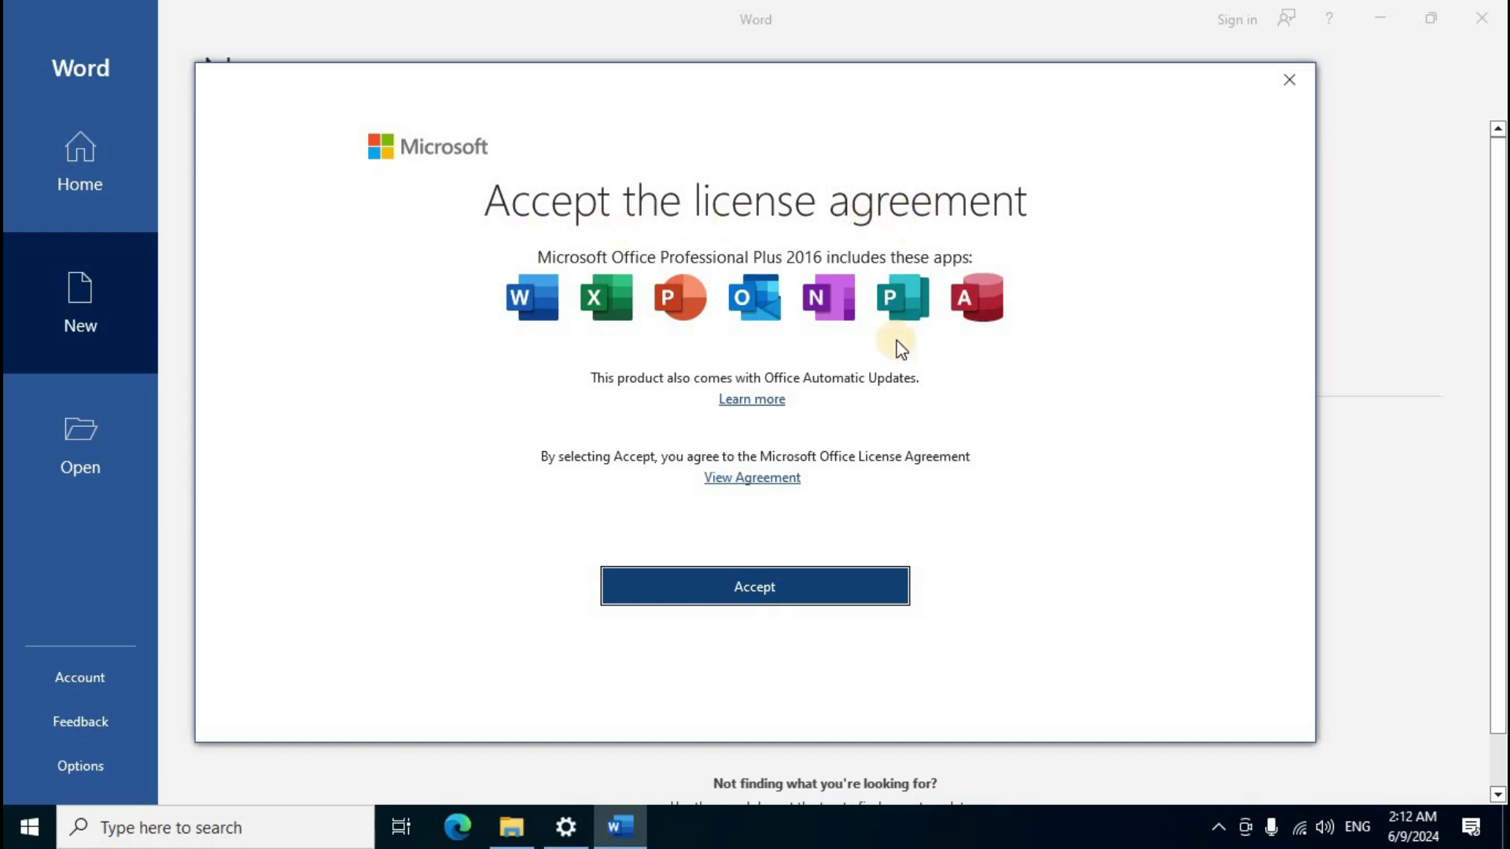
left_click(746, 588)
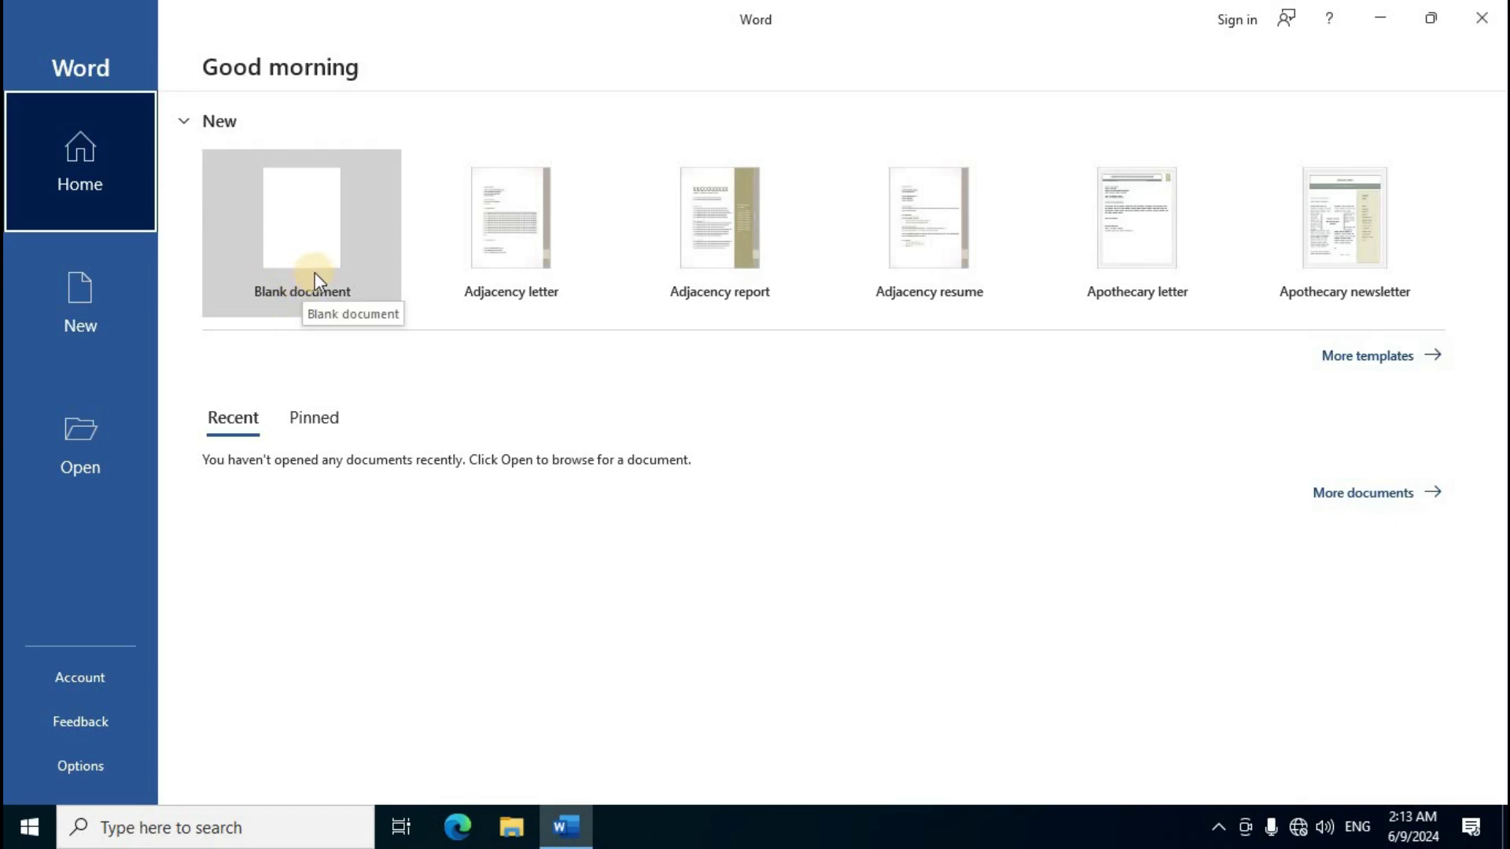
Create a blank document with the text "Chary tech info", save it to the desktop as "Chary tech info.docx" and close Word.
left_click(316, 275)
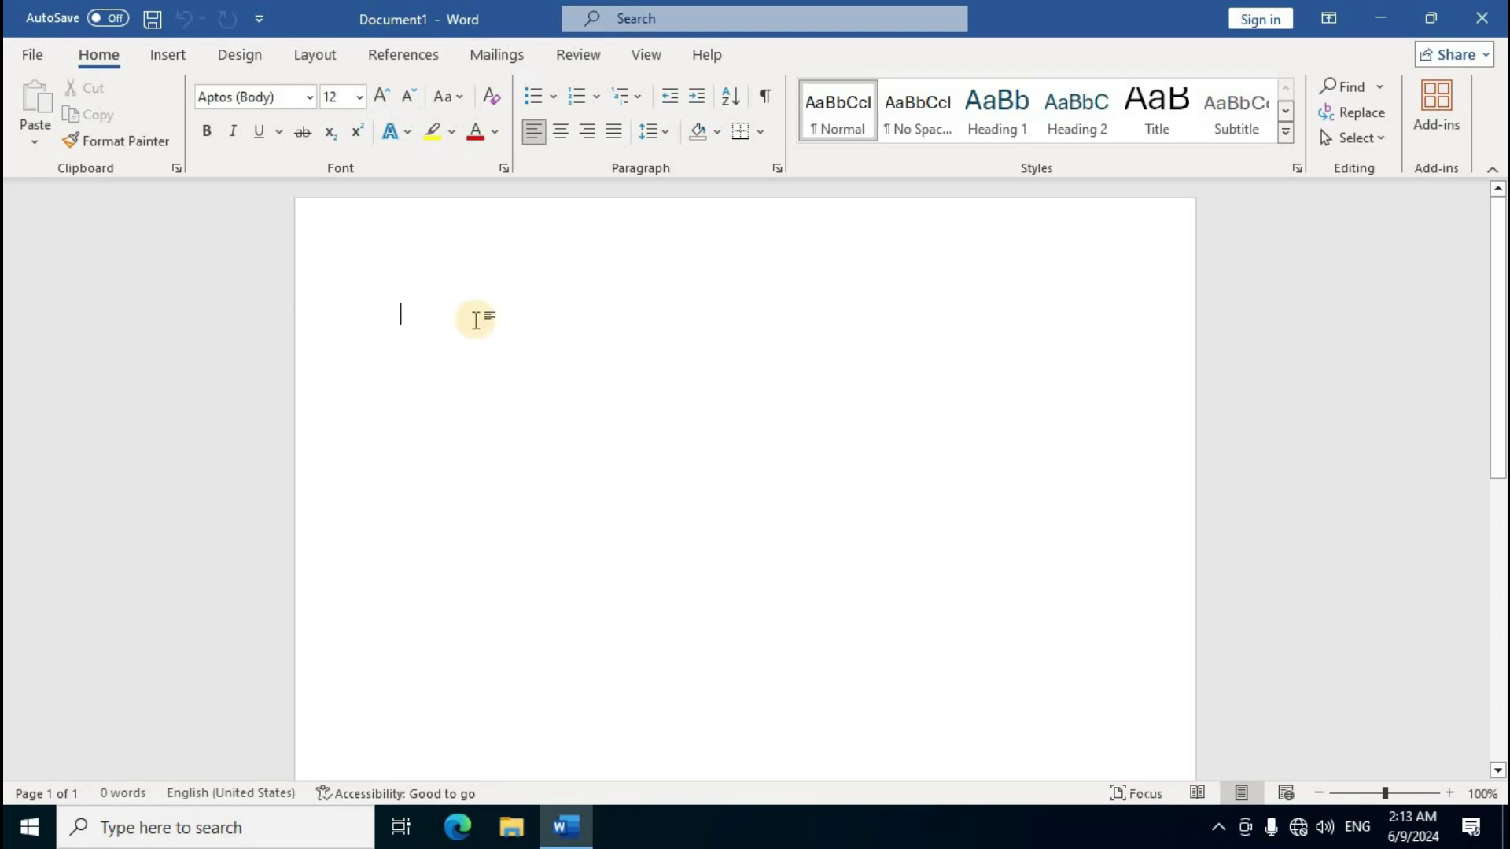
type("Chary tech info")
left_click(1487, 24)
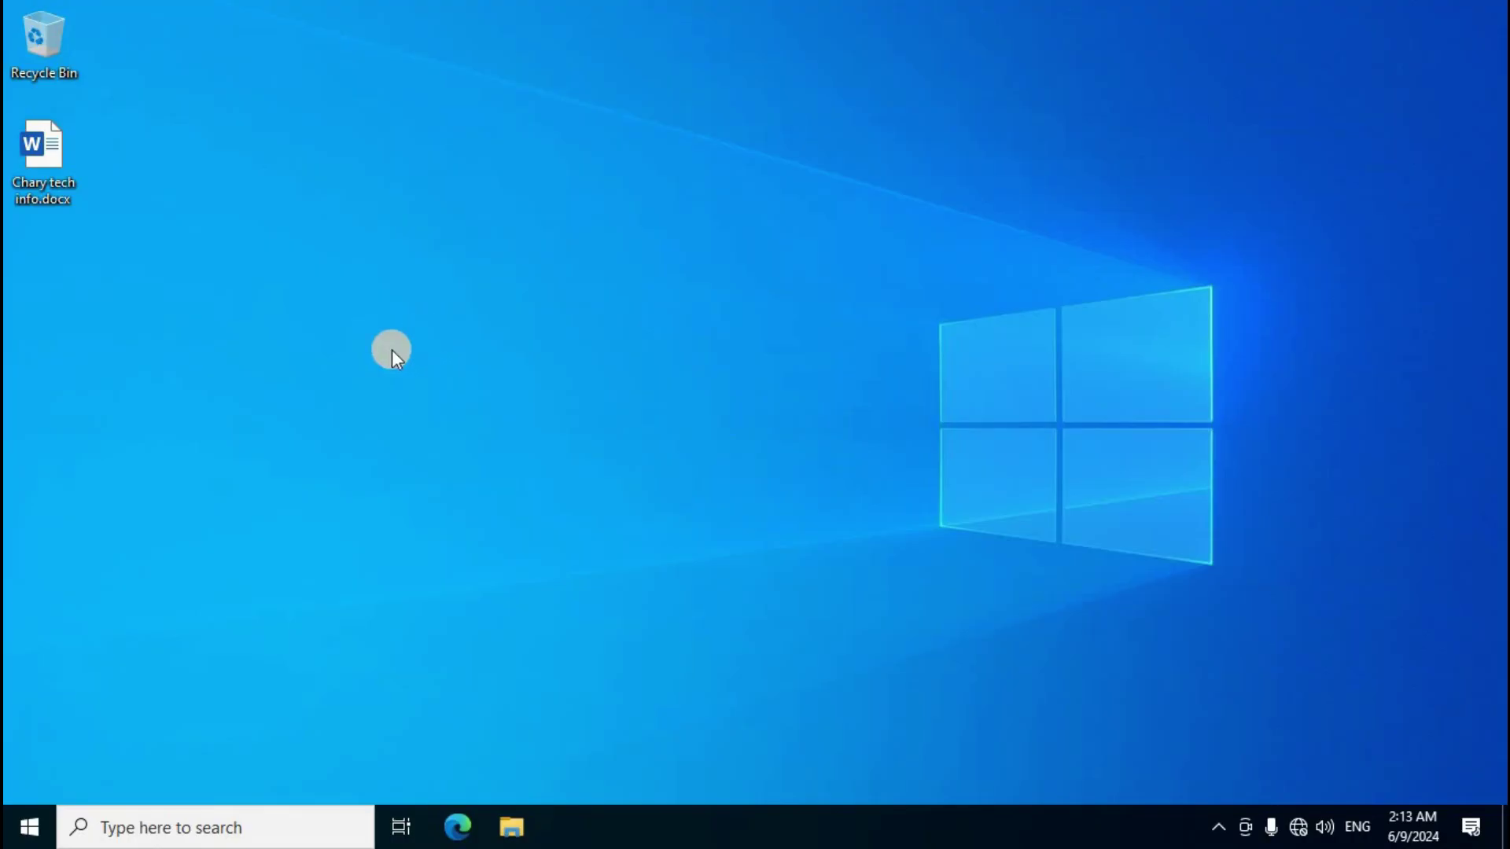